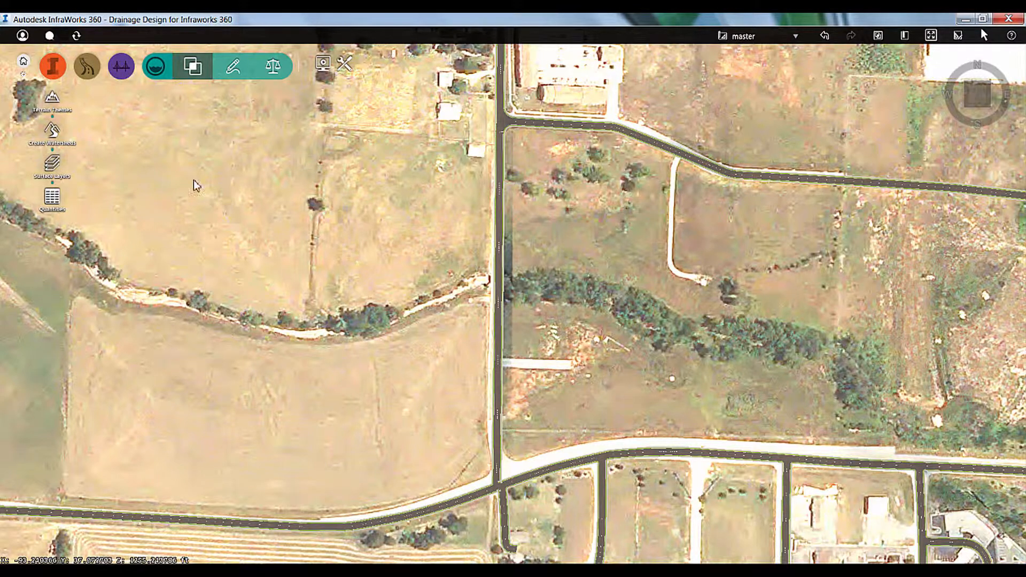
- Create a watershed for the point where the stream meets the road, with 30m grid spacing and a stream threshold of 100
left_click(52, 131)
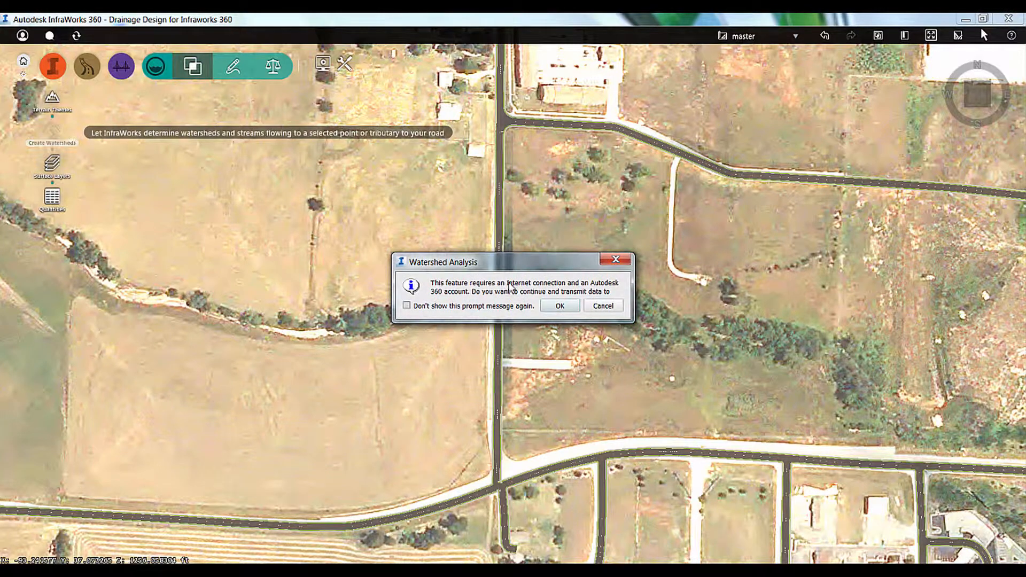
left_click(560, 305)
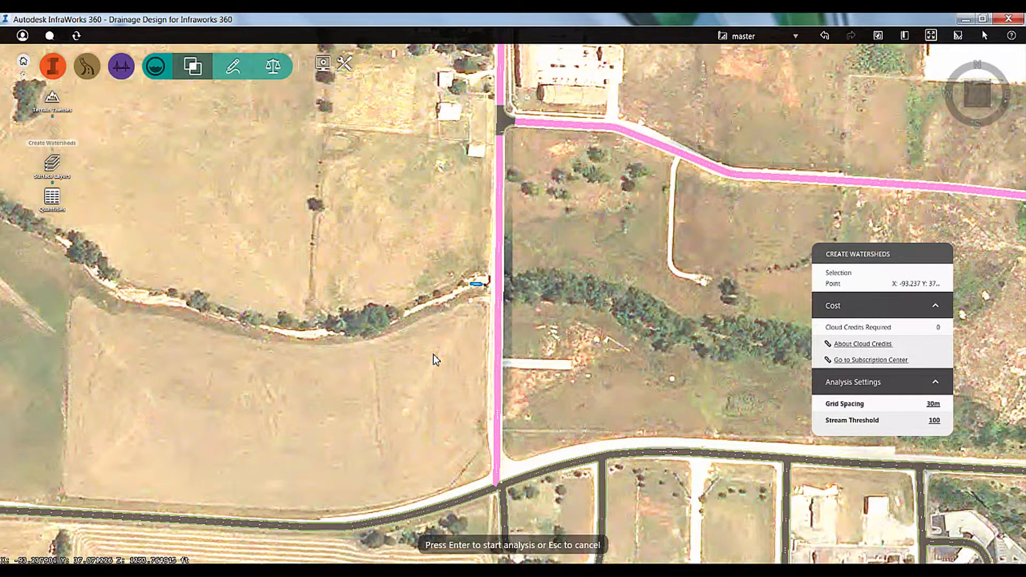
key("Return")
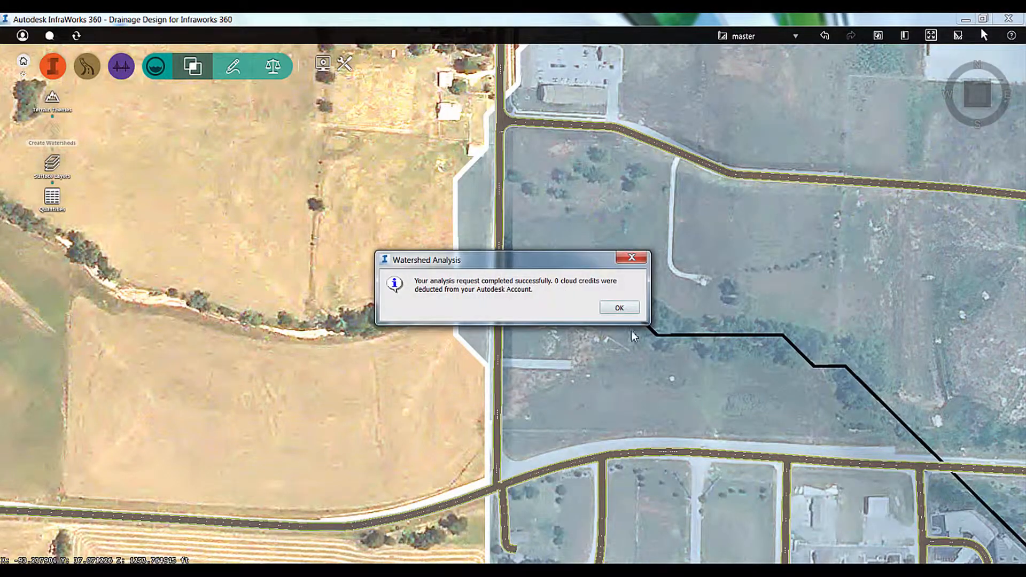
left_click(615, 305)
- Examine the full extent of the generated watershed and its stream lines, including the area around the road crossing
scroll(488, 358, "down", 5)
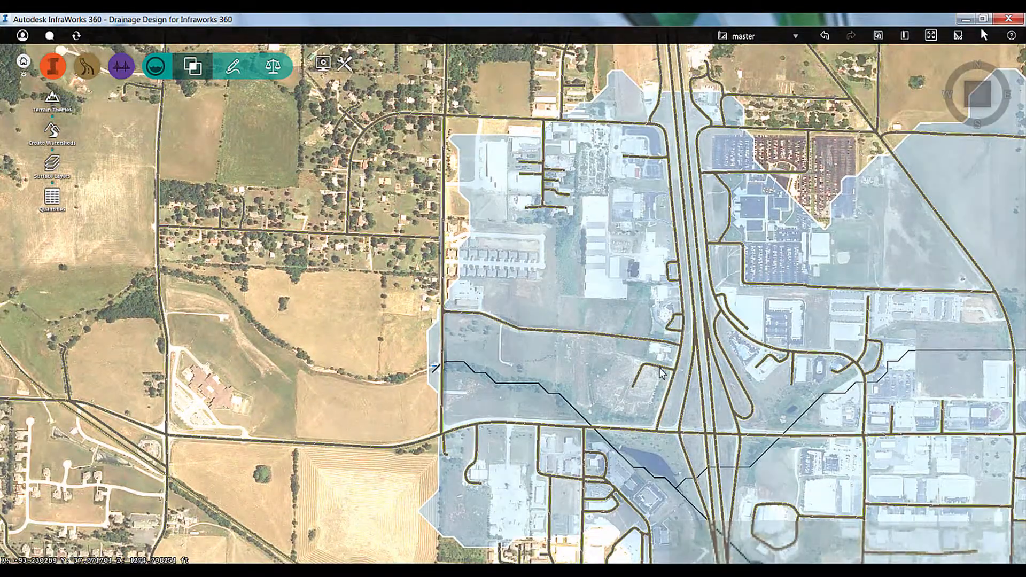
left_click_drag(661, 373, 515, 283)
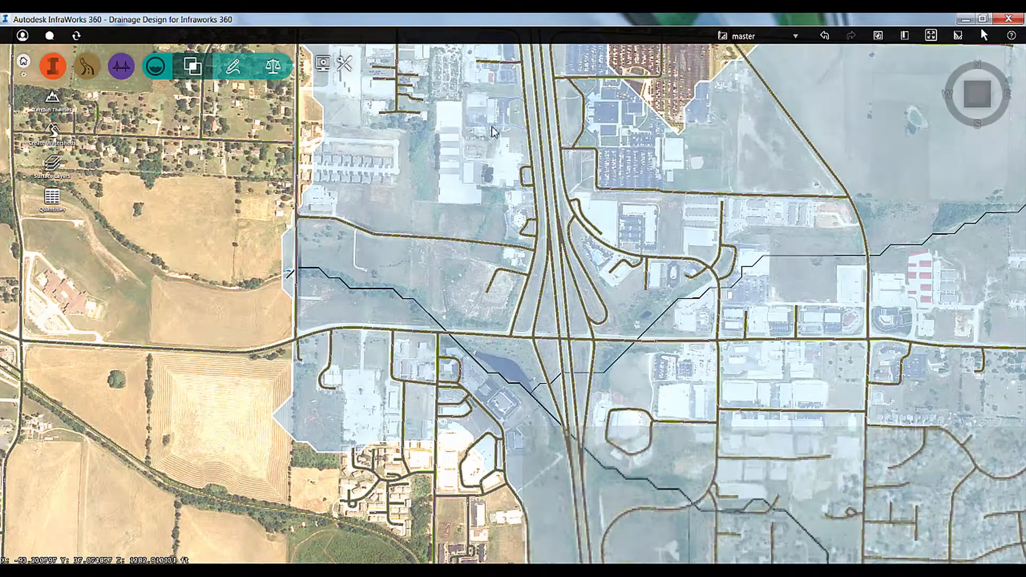
scroll(412, 212, "down", 2)
scroll(414, 212, "down", 4)
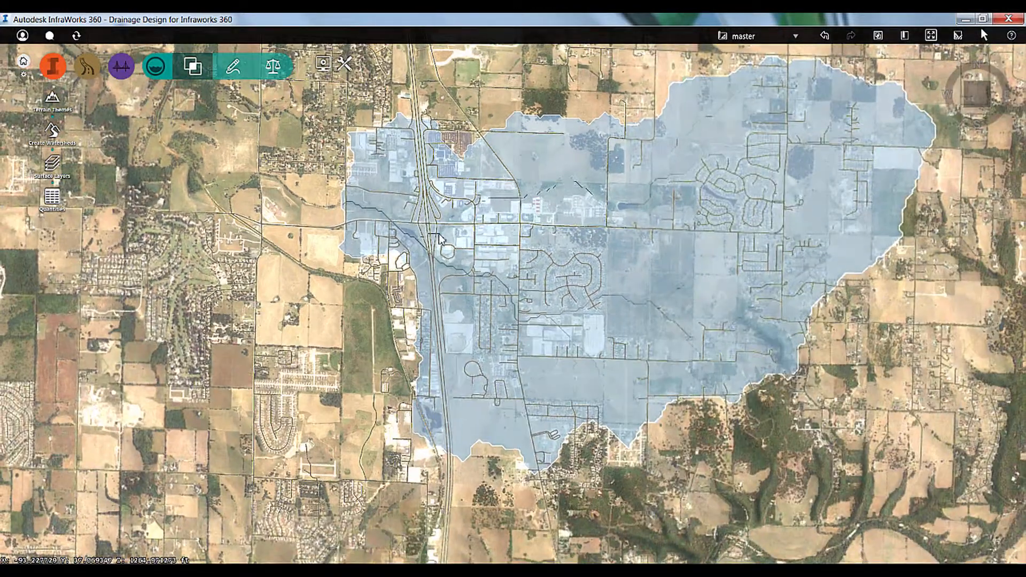
middle_click_drag(439, 231, 450, 282)
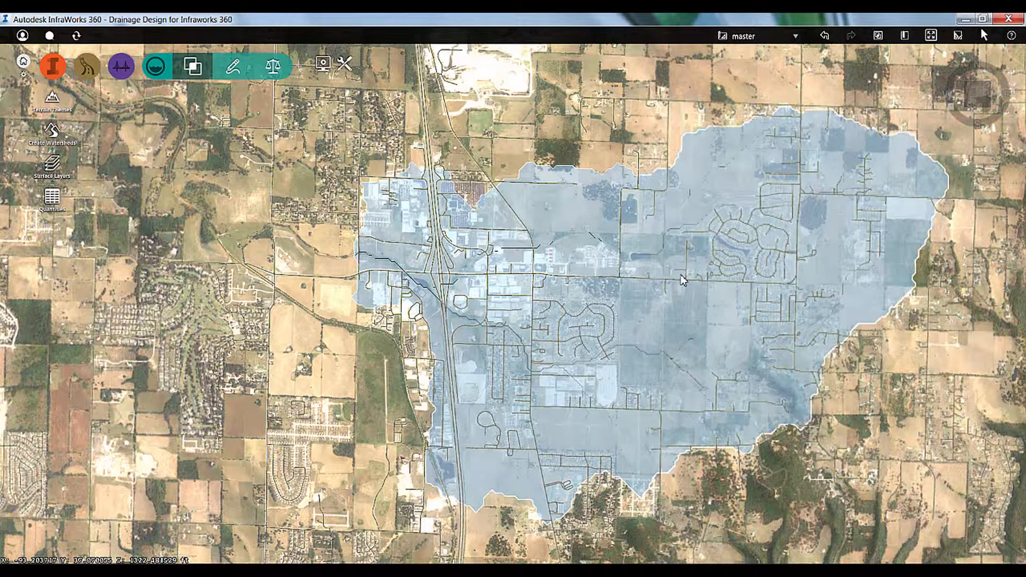
scroll(419, 250, "up", 3)
scroll(420, 250, "up", 2)
scroll(428, 366, "up", 3)
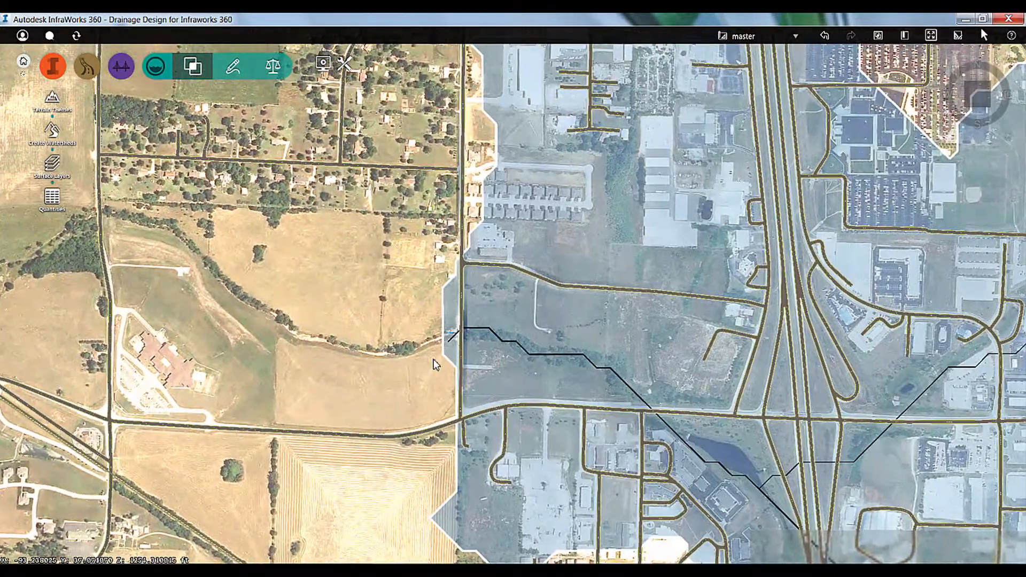
scroll(435, 365, "up", 2)
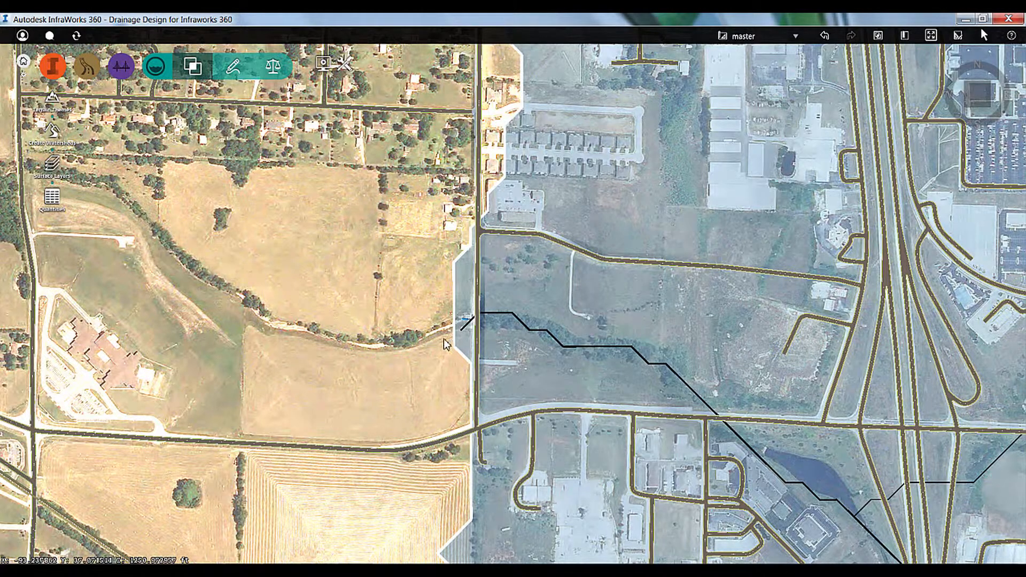
- Add culverts to the north-south road where the stream crosses it, and dismiss the road's properties
scroll(445, 345, "up", 5)
scroll(487, 334, "down", 2)
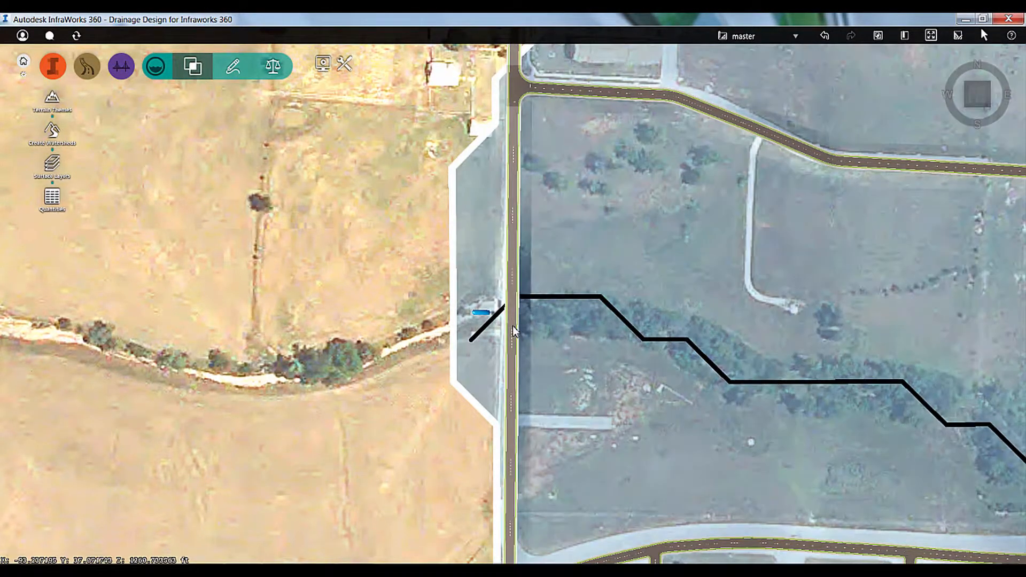
right_click(512, 325)
left_click(513, 326)
right_click(515, 322)
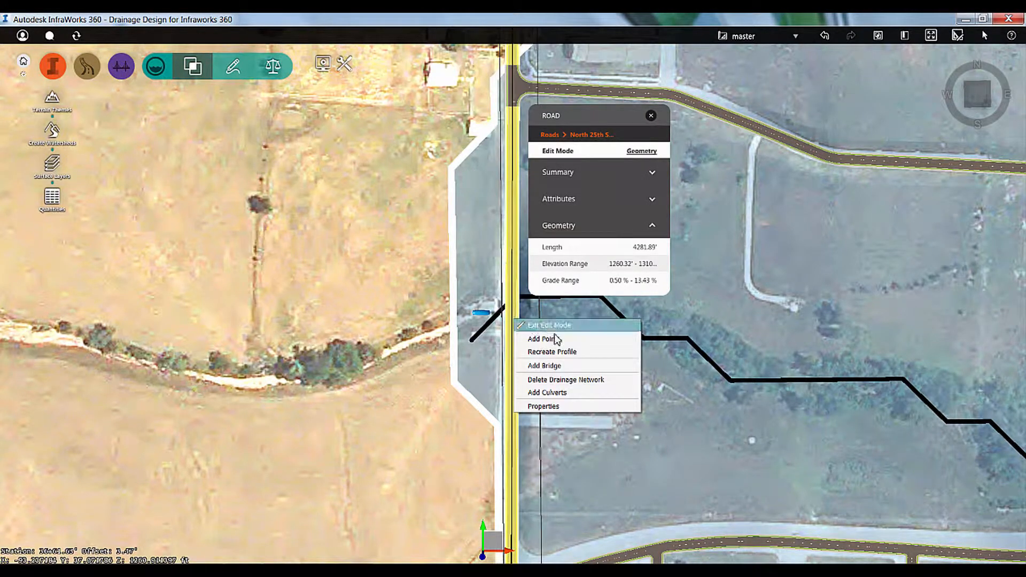
left_click(547, 393)
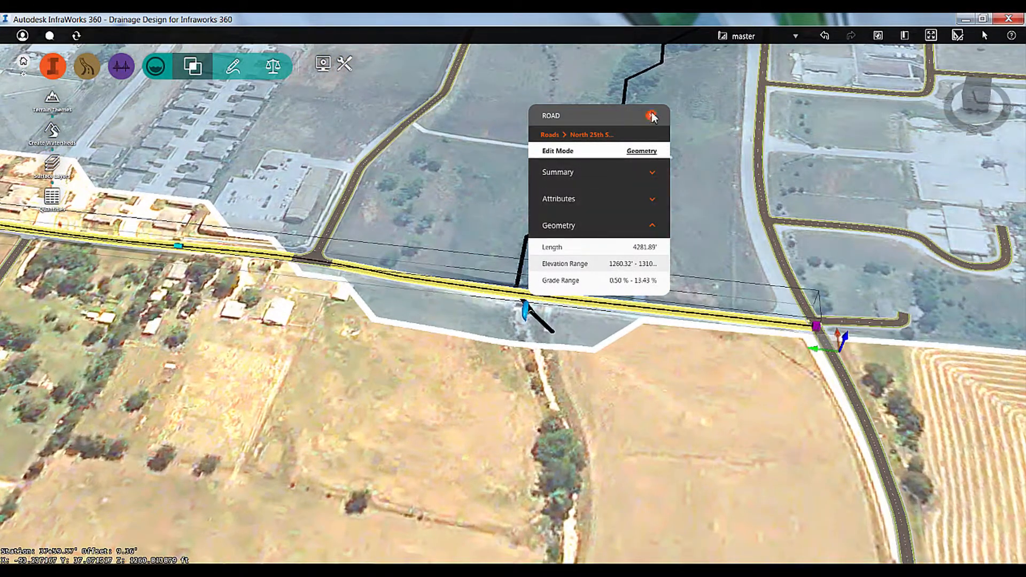
left_click(652, 116)
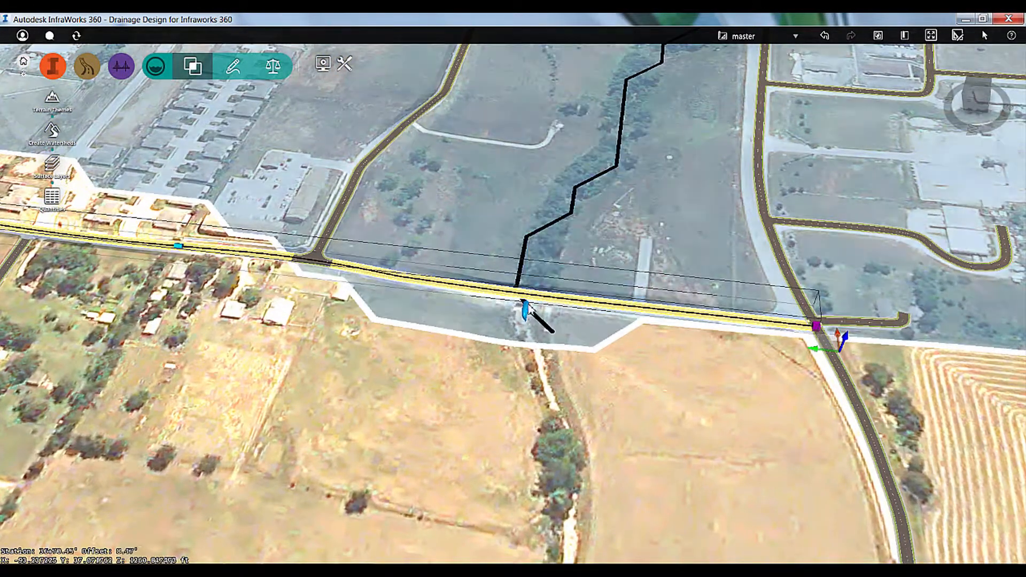
- Toggle the surface opacity to 50% and inspect the culvert running beneath the road
scroll(527, 307, "up", 10)
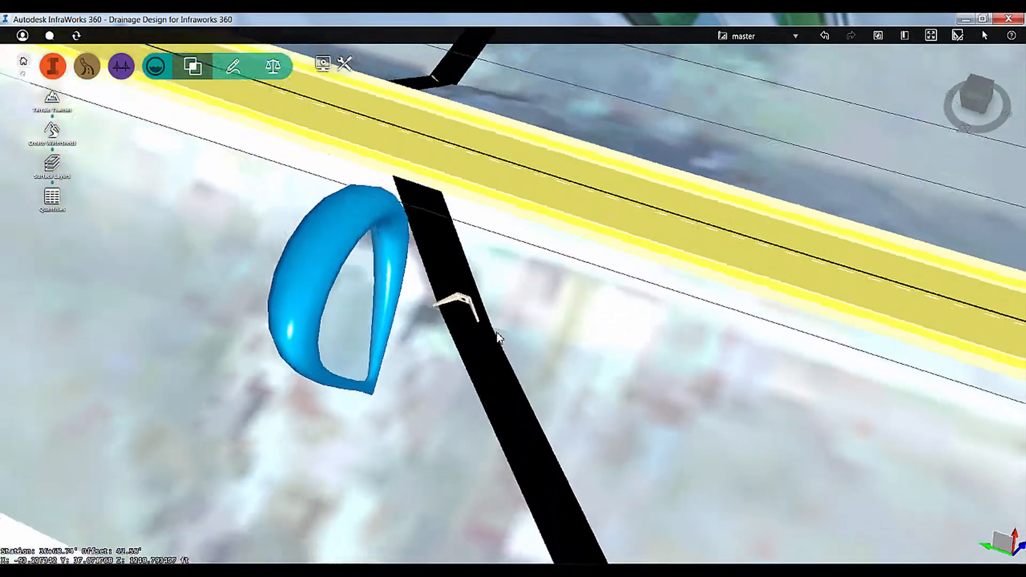
left_click_drag(497, 333, 484, 289)
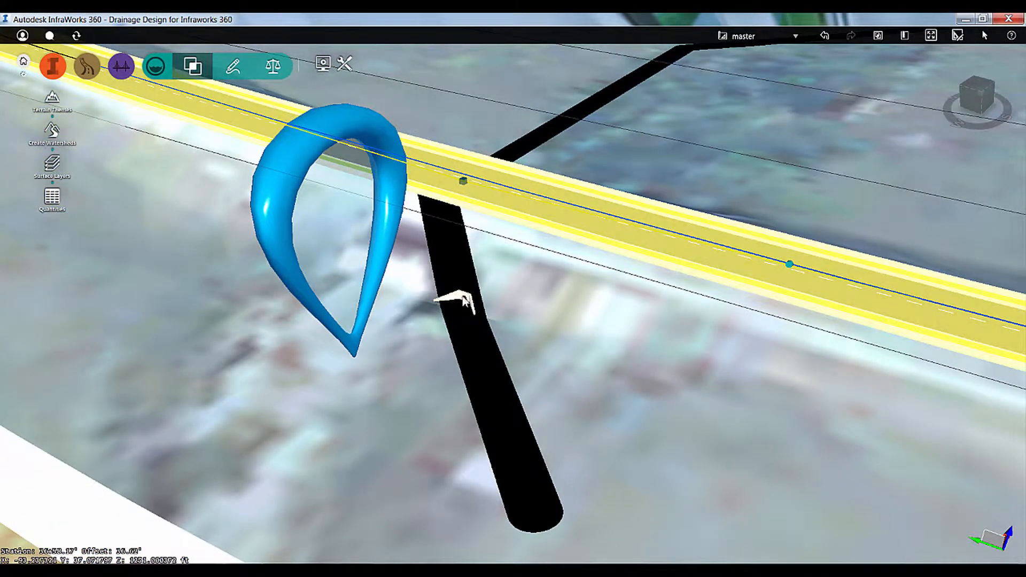
left_click_drag(473, 305, 258, 113)
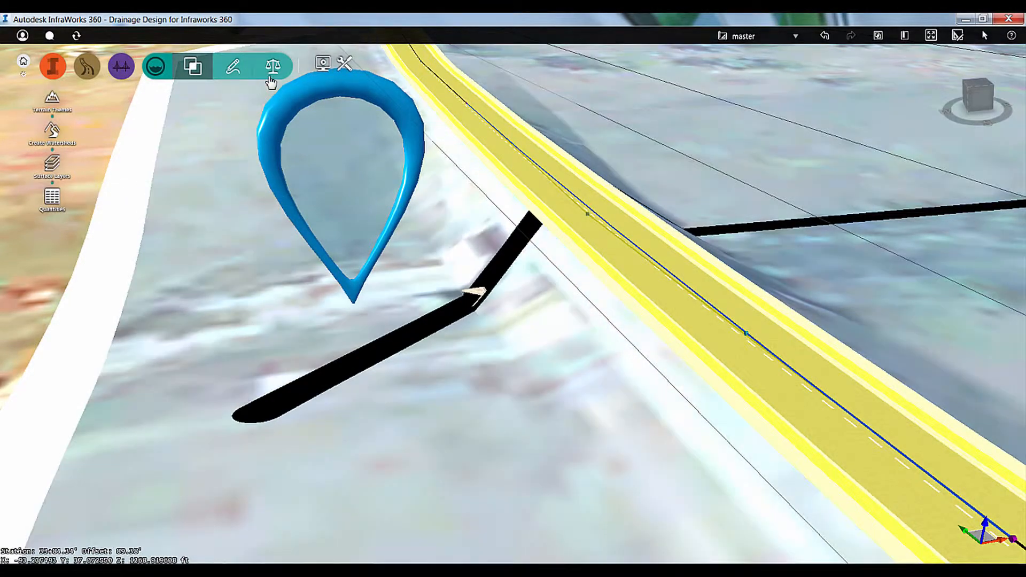
left_click(272, 67)
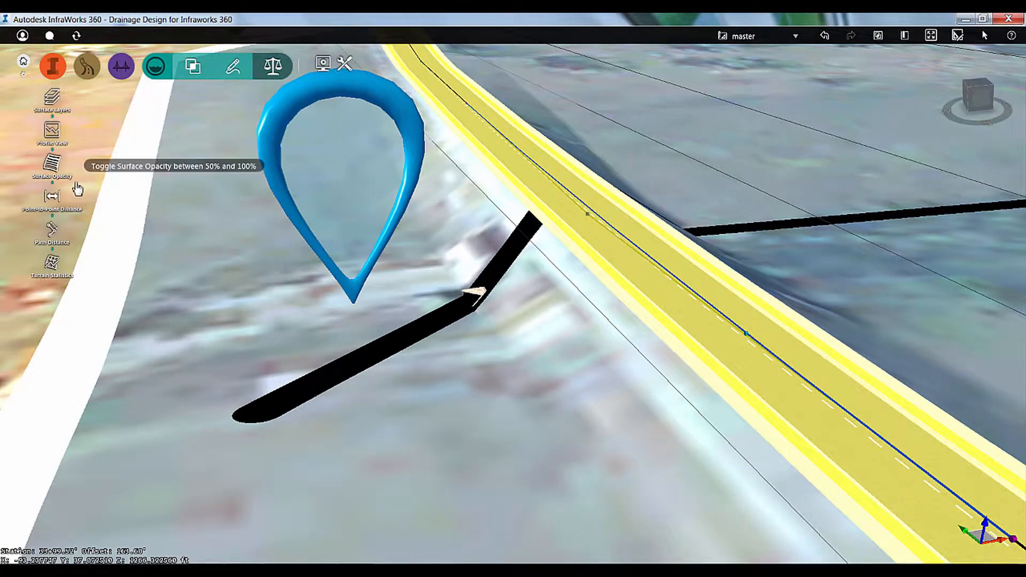
left_click(53, 165)
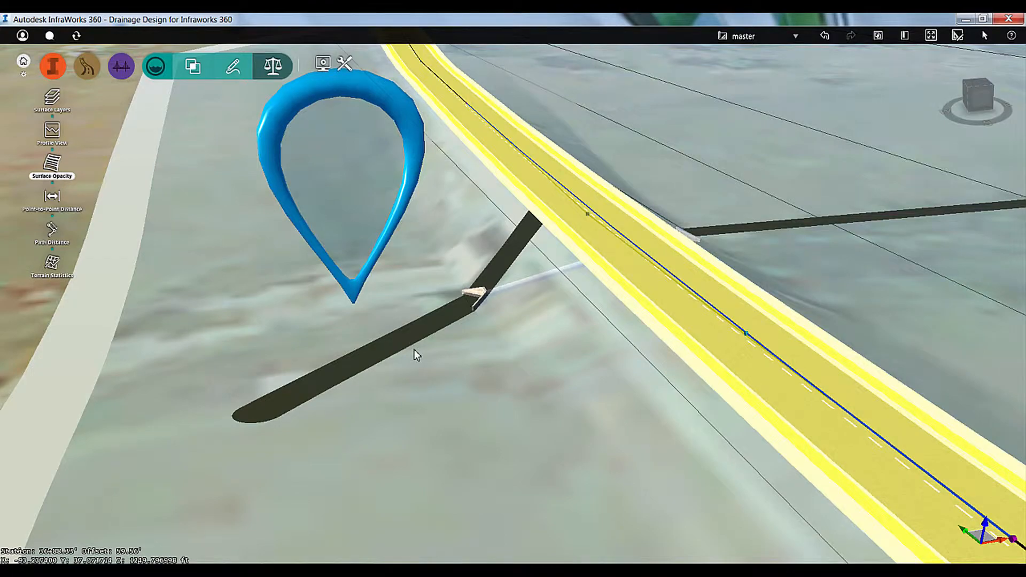
mouse_move(415, 353)
middle_mouse_down()
mouse_move(486, 384)
mouse_move(611, 380)
mouse_move(711, 337)
mouse_move(658, 357)
middle_mouse_up()
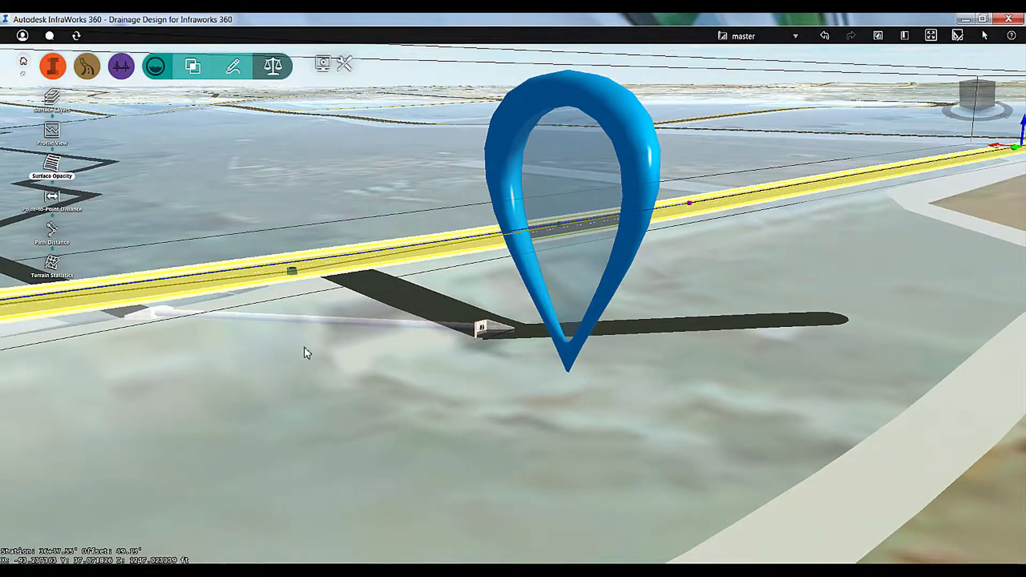
mouse_move(537, 361)
middle_mouse_down()
mouse_move(353, 412)
mouse_move(164, 383)
mouse_move(553, 371)
mouse_move(453, 359)
middle_mouse_up()
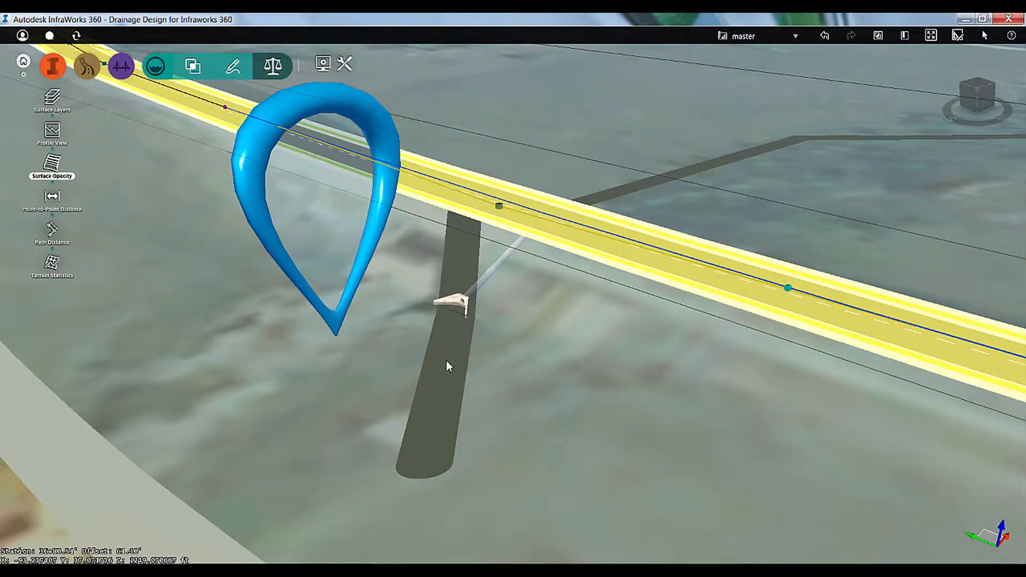
scroll(447, 360, "down", 5)
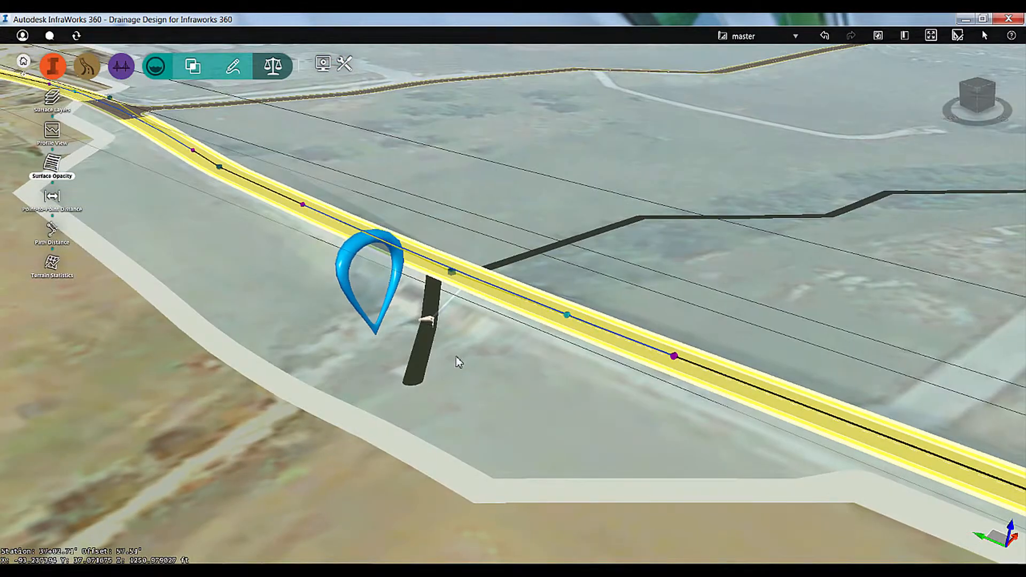
left_click(455, 358)
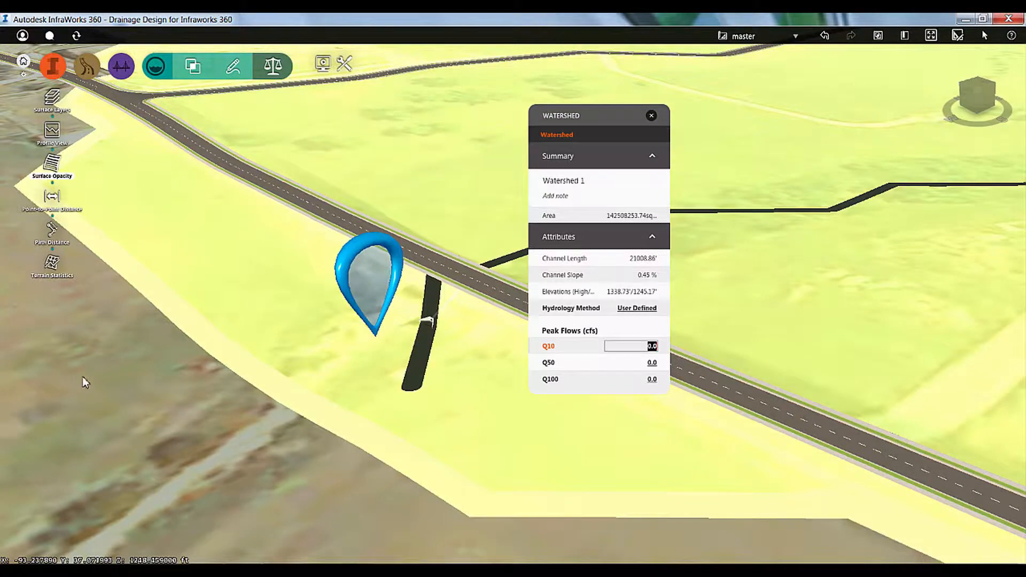
left_click_drag(368, 380, 418, 371)
scroll(463, 324, "up", 4)
scroll(452, 359, "up", 2)
key("Escape")
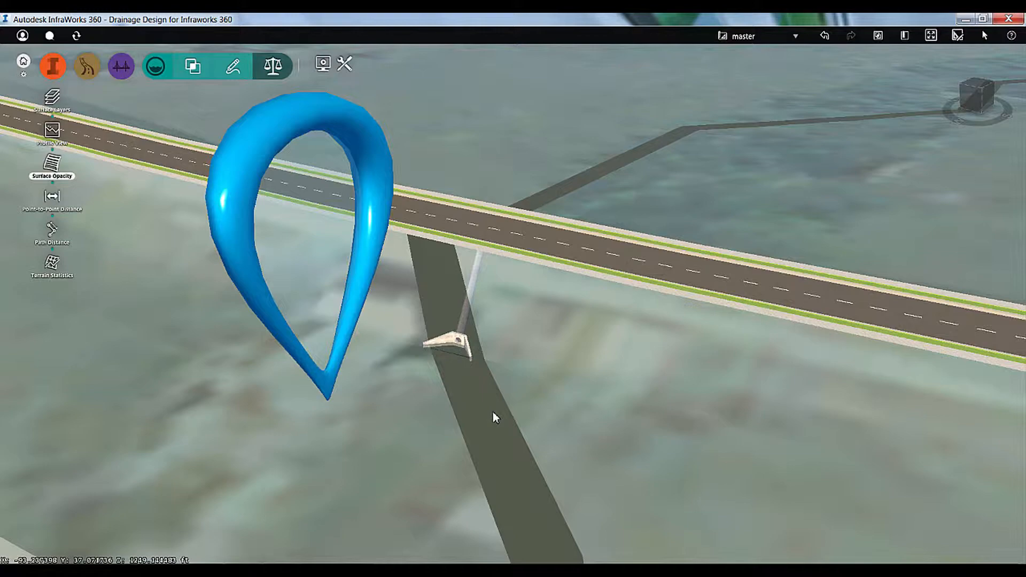
- Set the watershed's hydrology method to Rational, with a runoff coefficient of 0.25 and a rainfall intensity of 10.2 in/hr
scroll(521, 401, "down", 5)
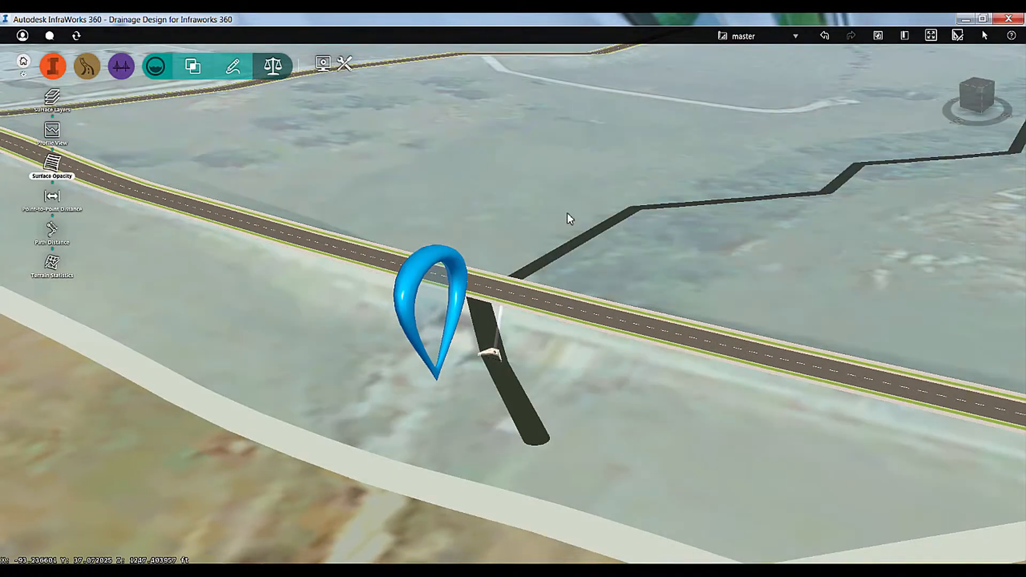
left_click(565, 210)
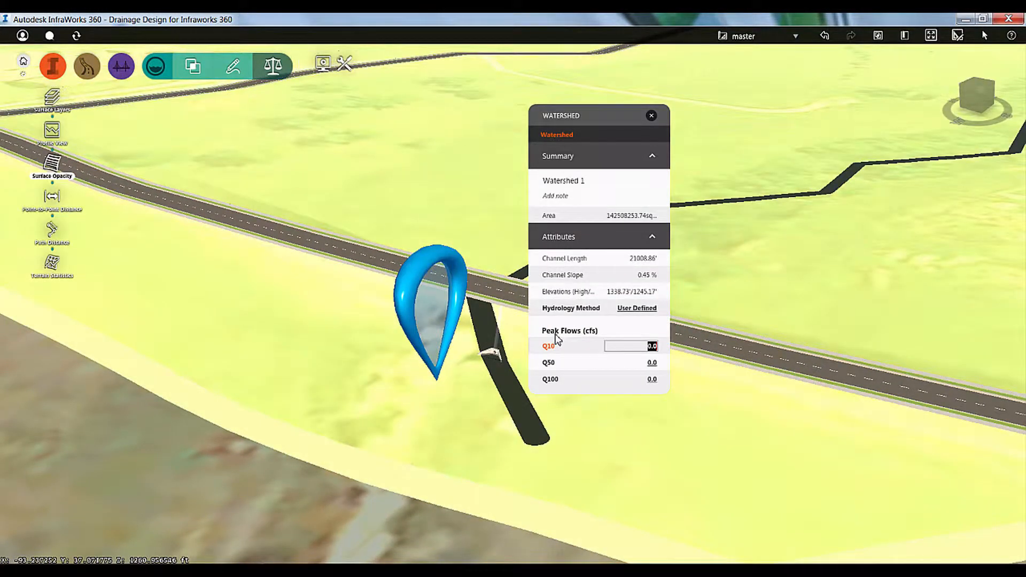
left_click(637, 308)
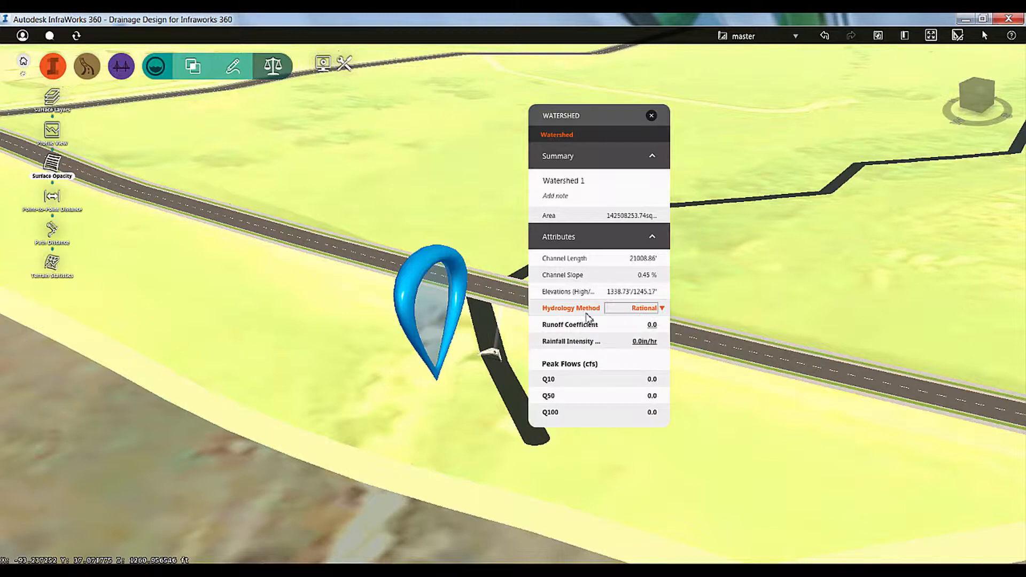
left_click(652, 325)
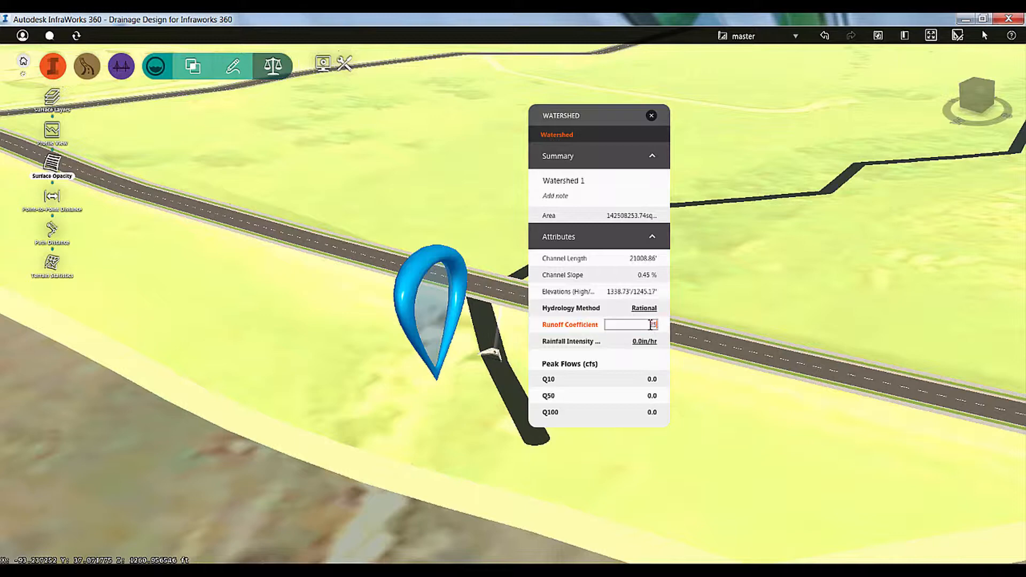
key("Tab")
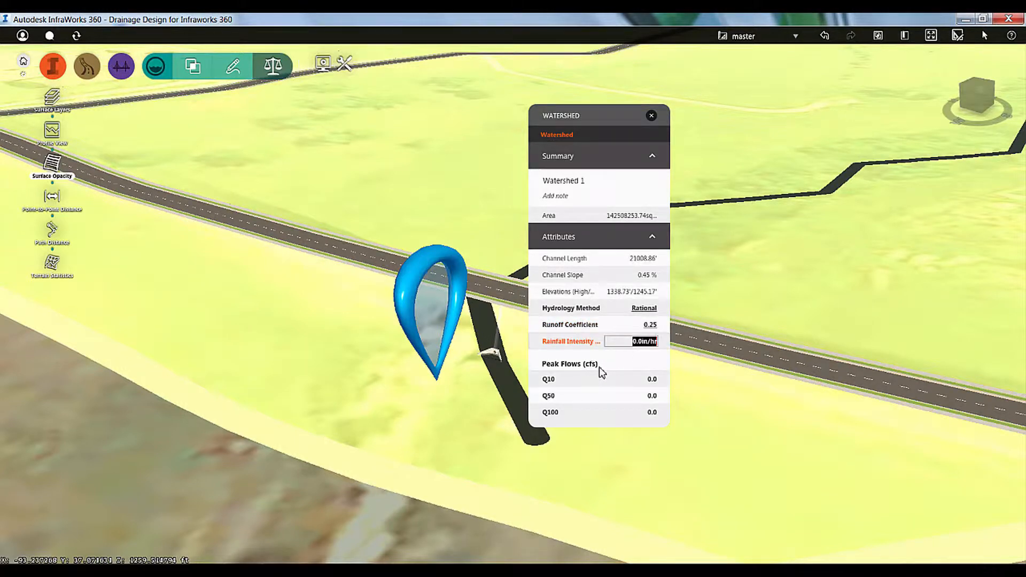
type("10.2")
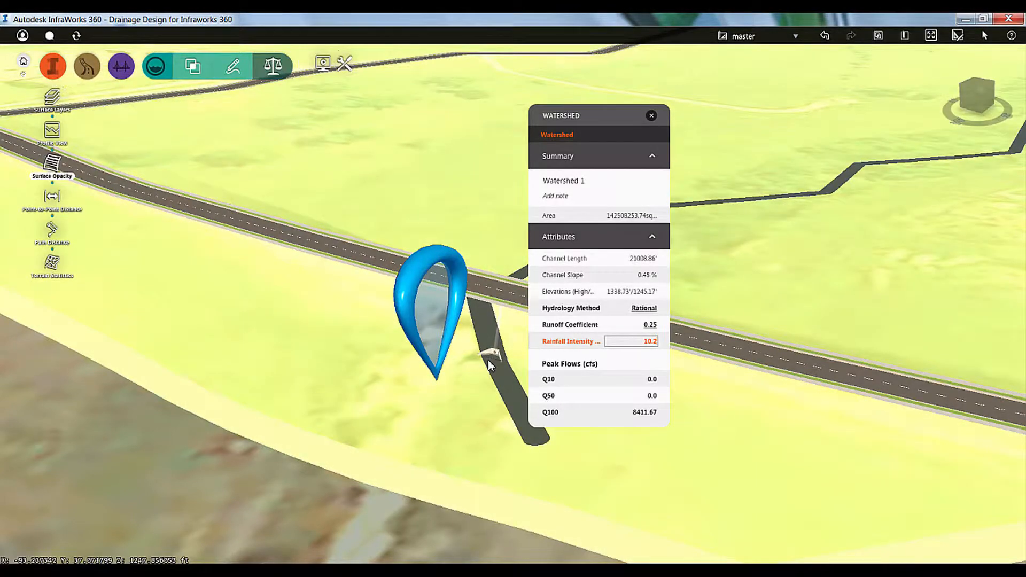
- Select the culvert at the stream crossing and examine its properties and the upstream, downstream and inlet control results
scroll(489, 368, "up", 5)
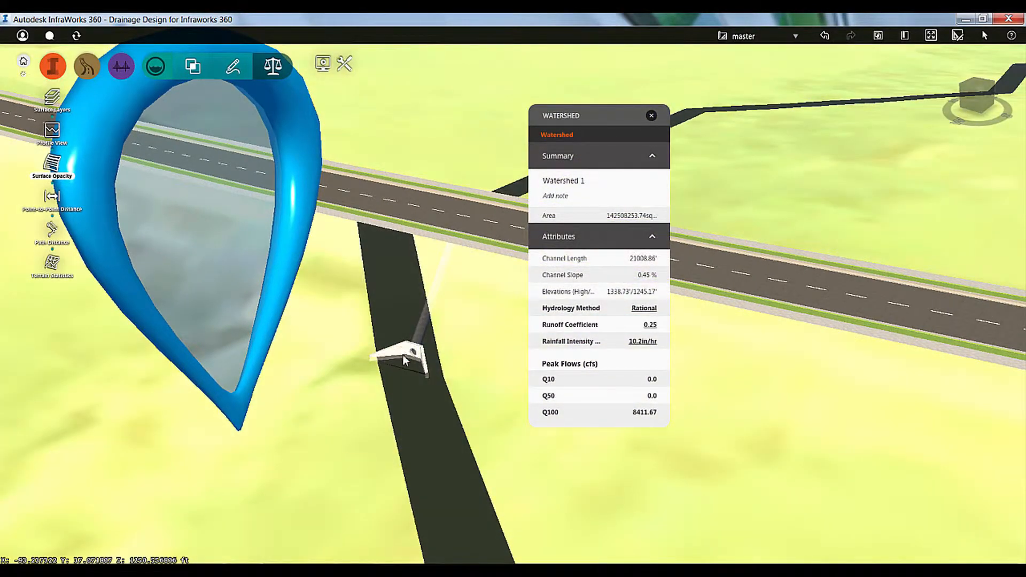
left_click(413, 351)
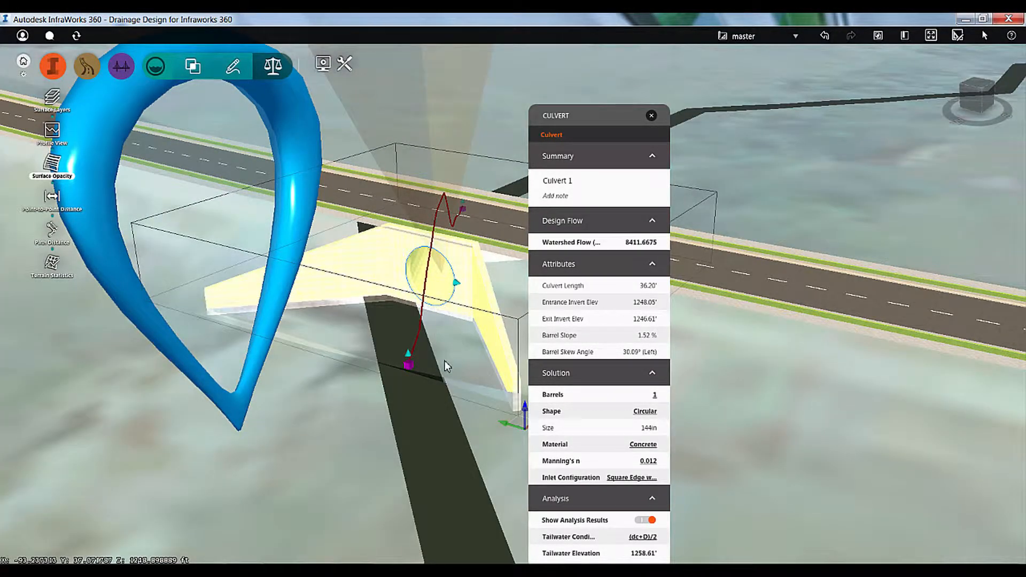
scroll(393, 352, "down", 5)
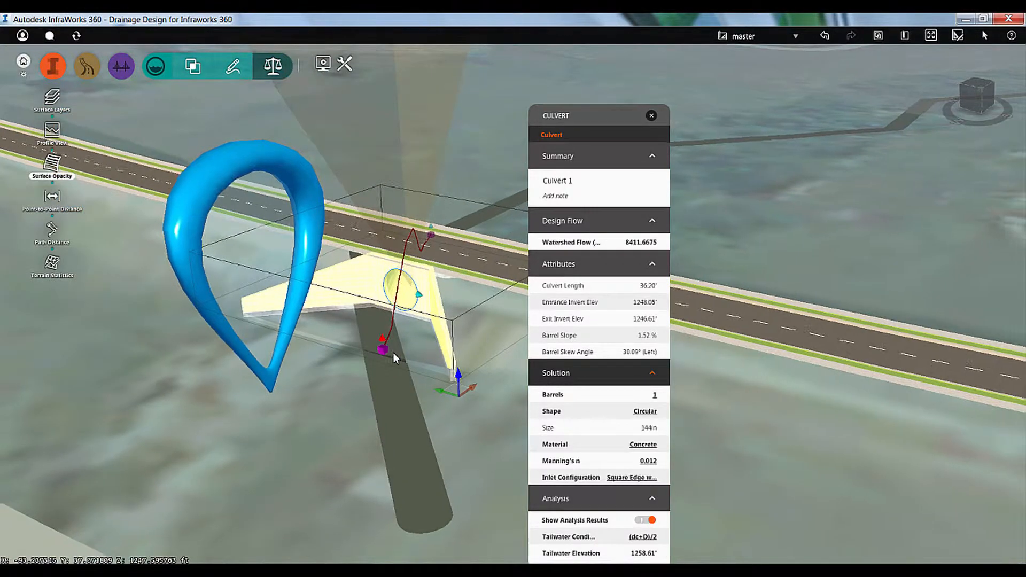
scroll(393, 355, "down", 2)
middle_click_drag(344, 178, 363, 283)
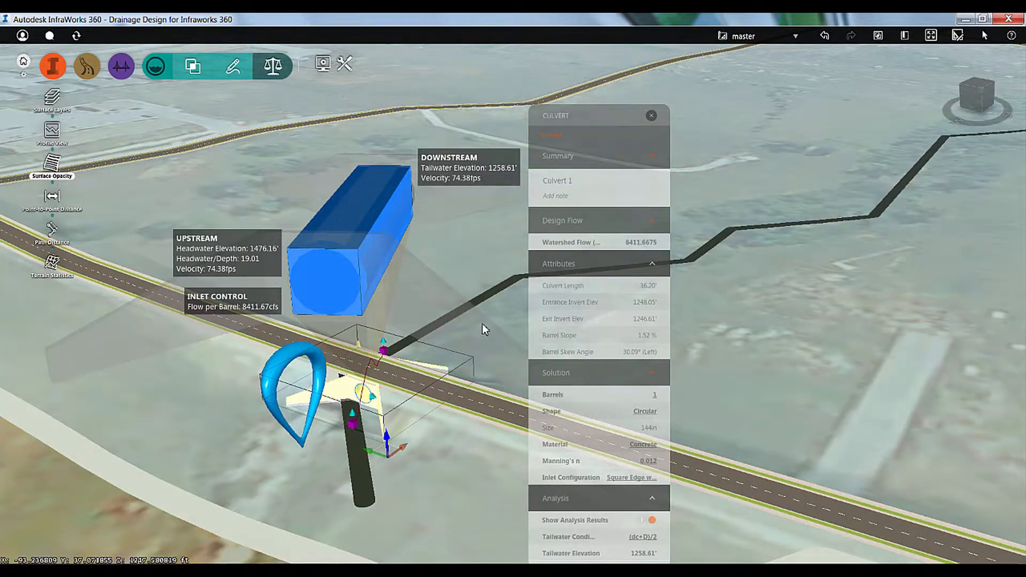
left_click_drag(483, 324, 485, 305)
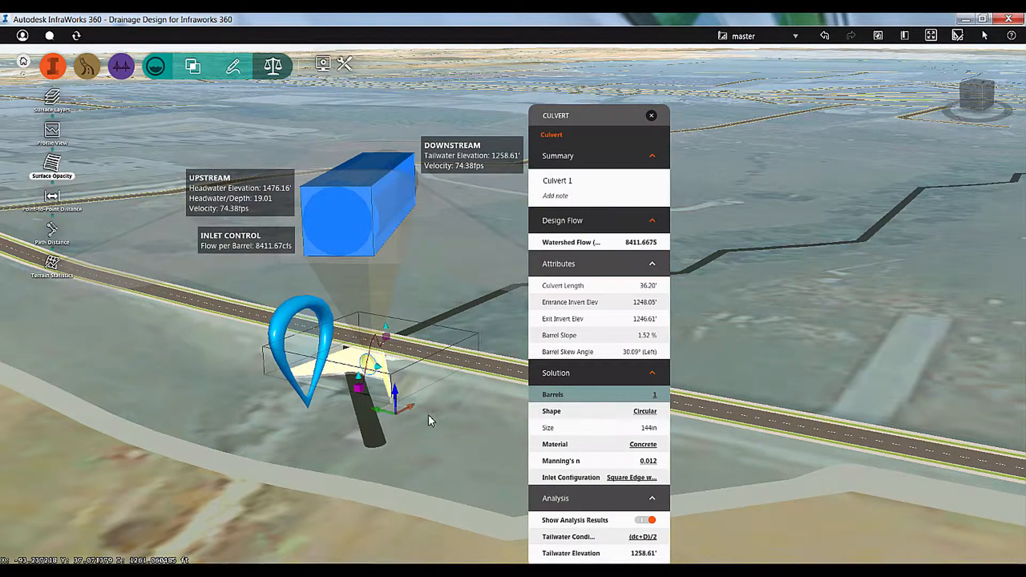
scroll(447, 420, "up", 4)
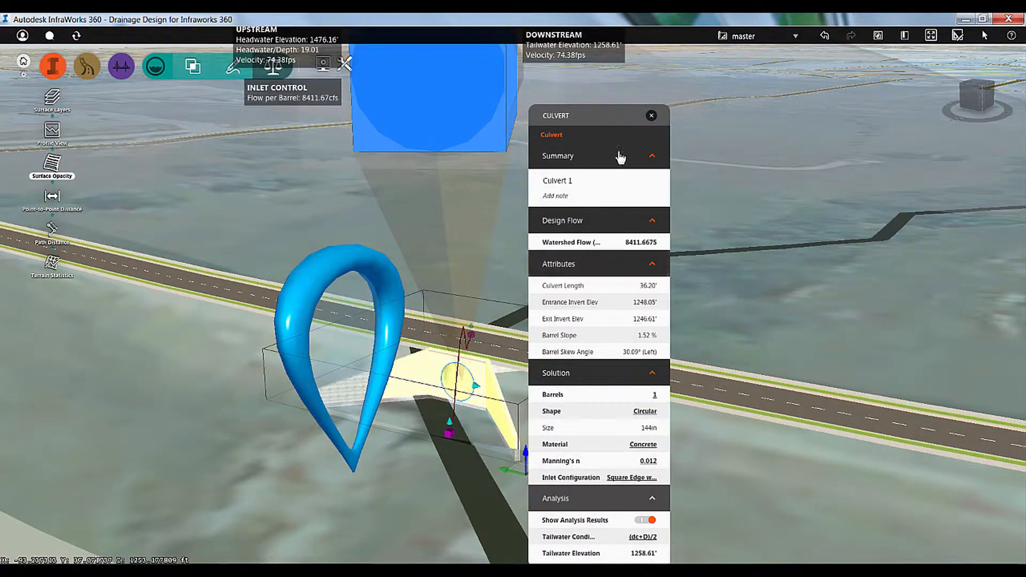
- Set the culvert's number of barrels to 2 and review the updated upstream and downstream results
left_click_drag(620, 122, 797, 117)
left_click(832, 389)
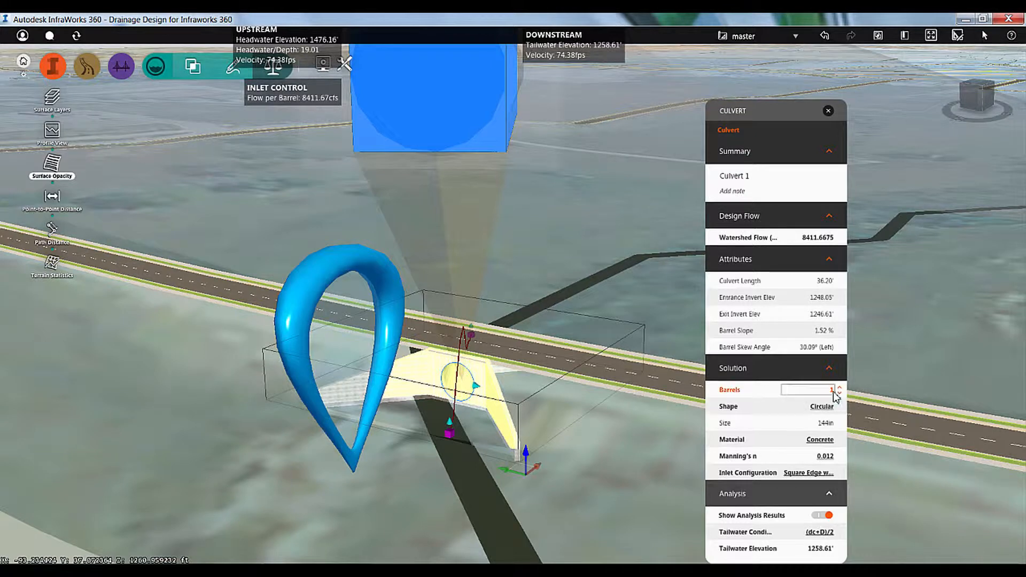
left_click(839, 389)
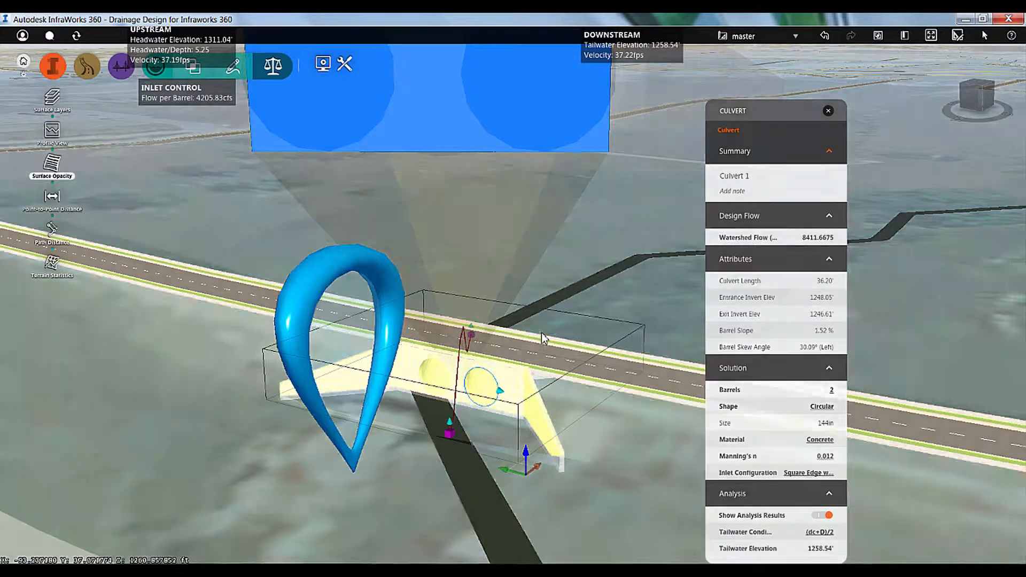
middle_click_drag(546, 340, 482, 403)
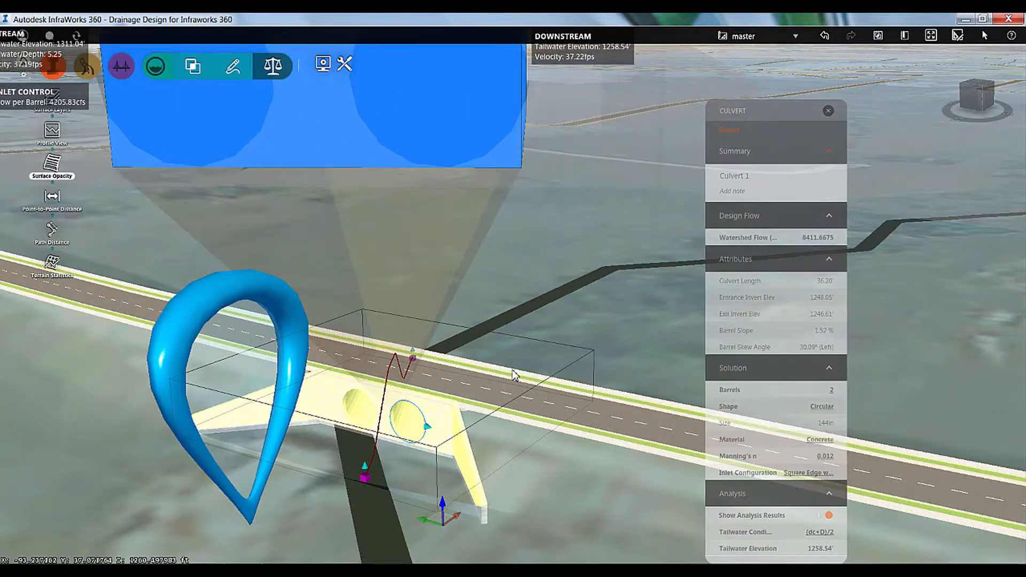
scroll(514, 376, "down", 2)
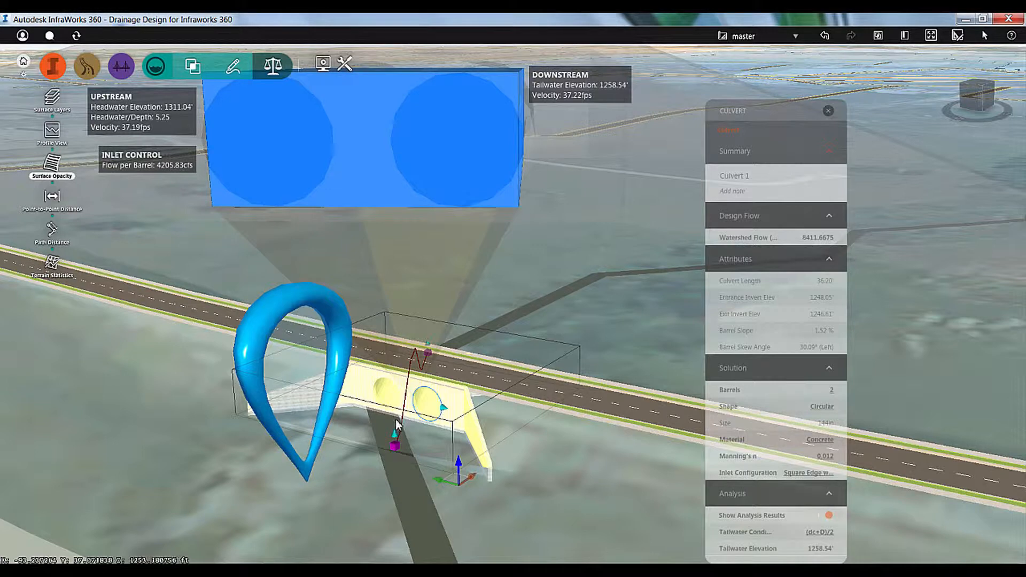
- Set the culvert's number of barrels to 3 and inspect the analysis results and the barrel openings
left_click(832, 390)
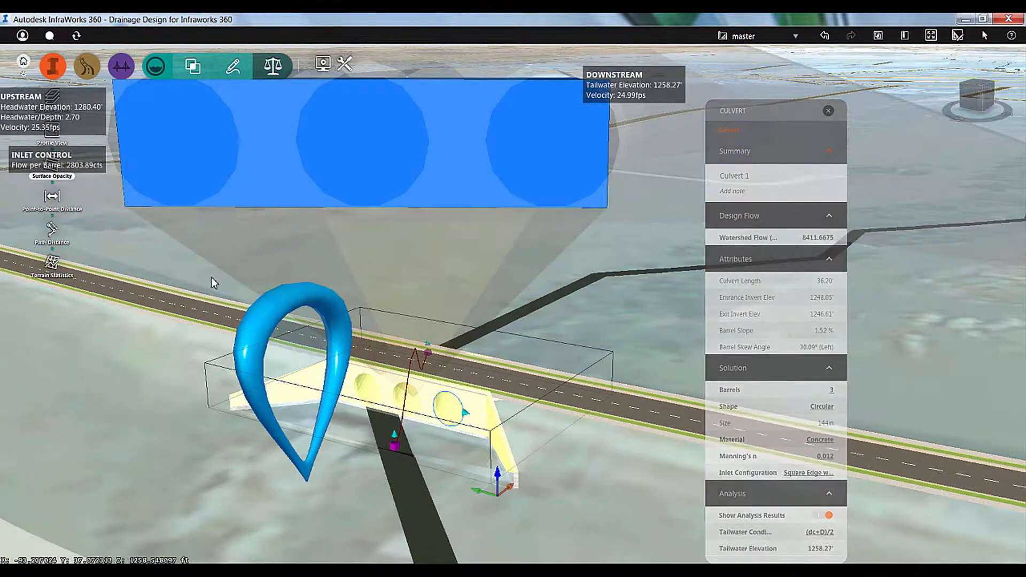
mouse_move(210, 277)
left_mouse_down()
mouse_move(230, 281)
mouse_move(213, 280)
left_mouse_up()
left_click_drag(315, 218, 397, 416)
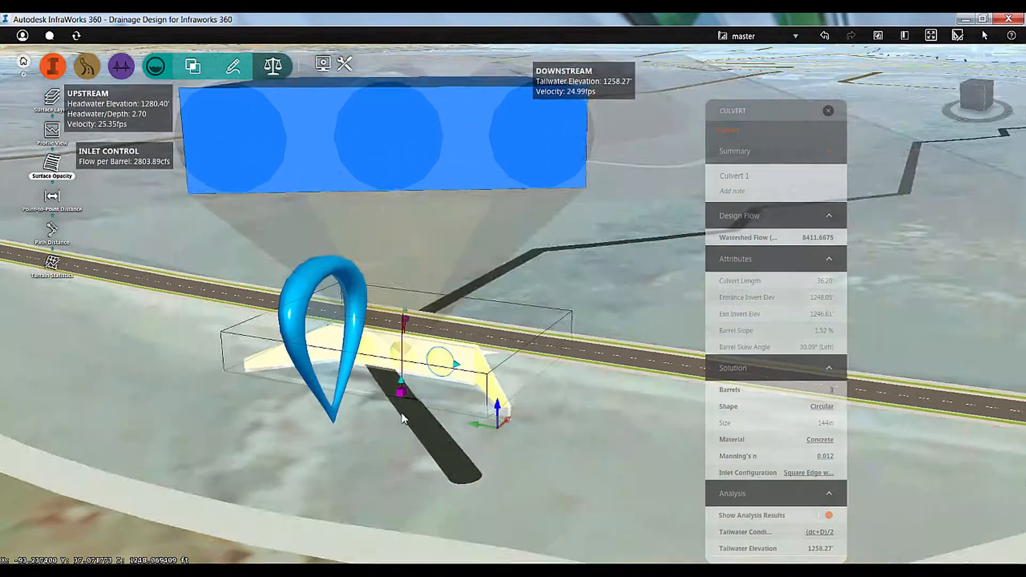
scroll(398, 413, "up", 2)
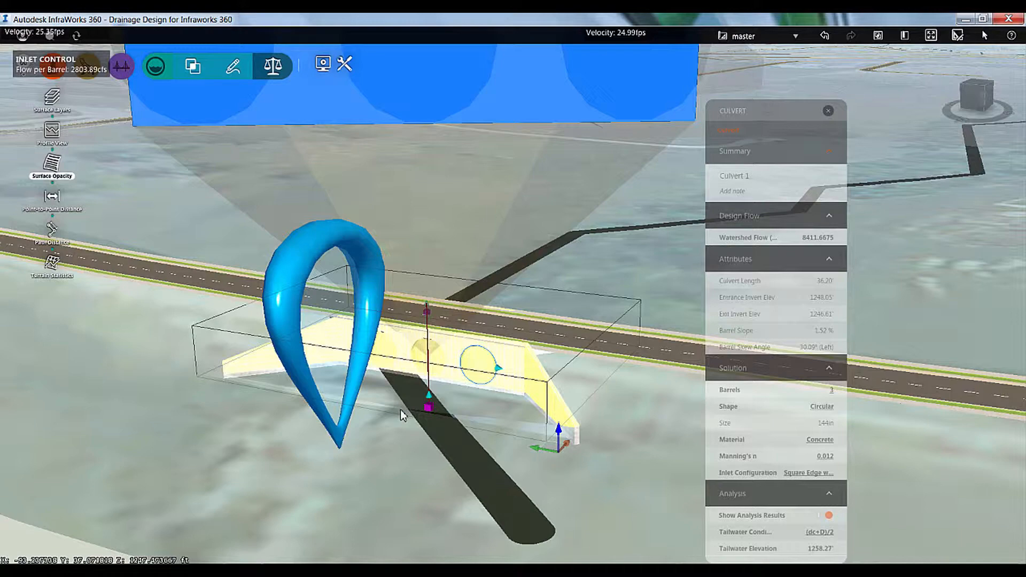
scroll(400, 409, "down", 2)
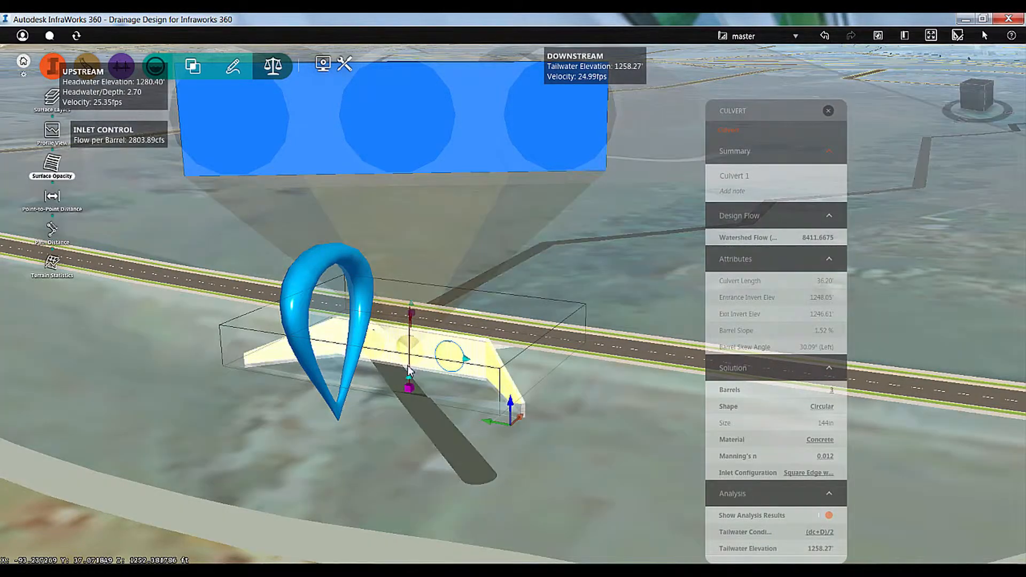
scroll(436, 373, "up", 3)
left_click_drag(483, 427, 464, 409)
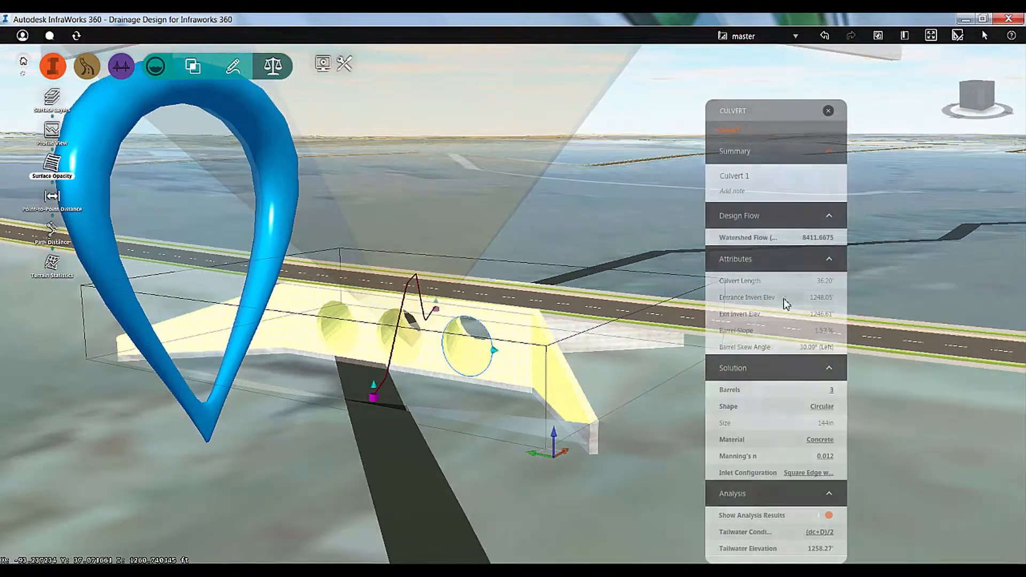
- Change the culvert's shape to Box and review the updated headwater, tailwater and velocity results
left_click(822, 406)
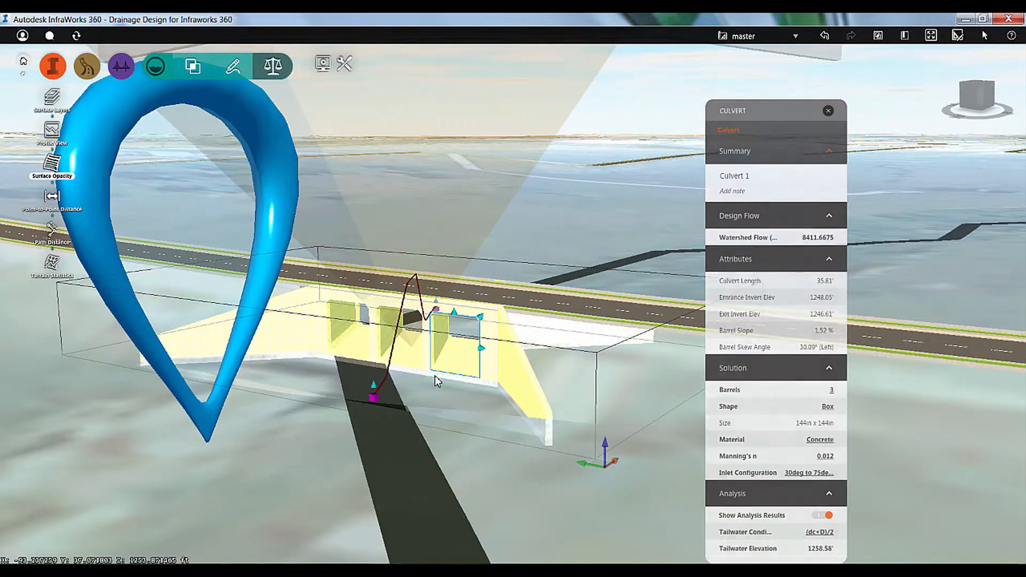
scroll(438, 385, "down", 3)
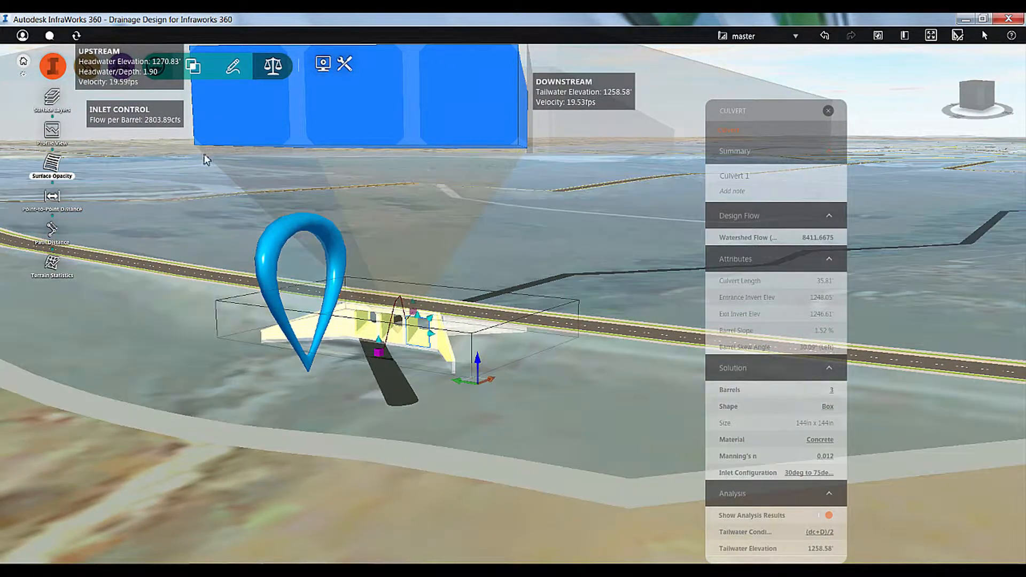
scroll(461, 380, "up", 3)
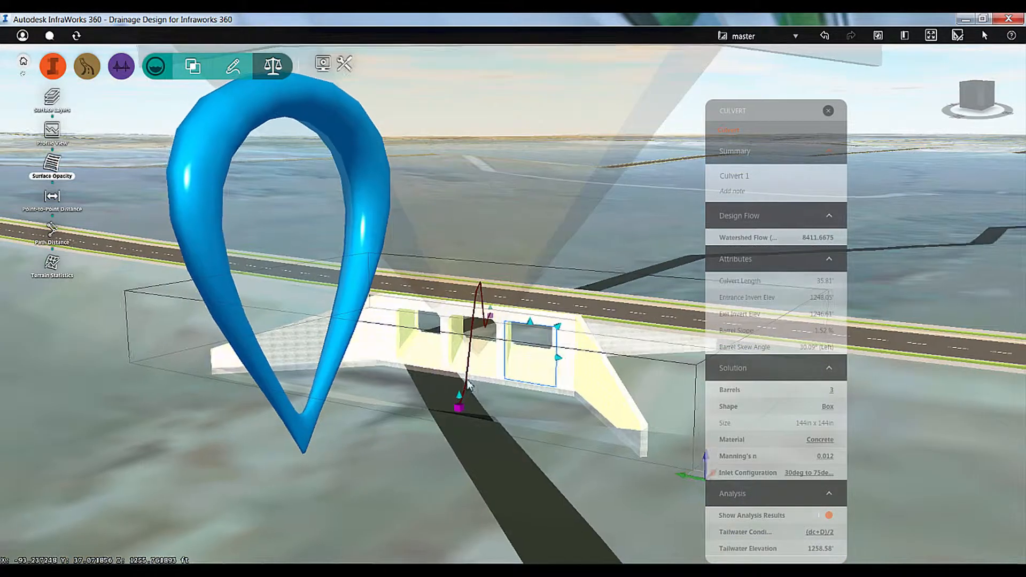
- Resize the box culvert's barrels to 120in x 120in in the model and review the recalculated analysis results
scroll(509, 396, "up", 2)
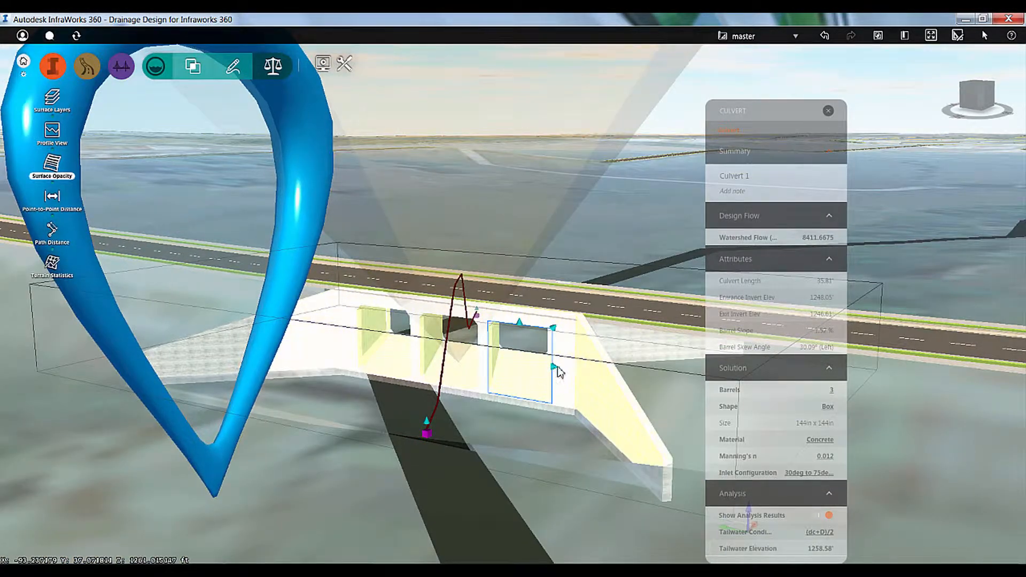
mouse_move(554, 367)
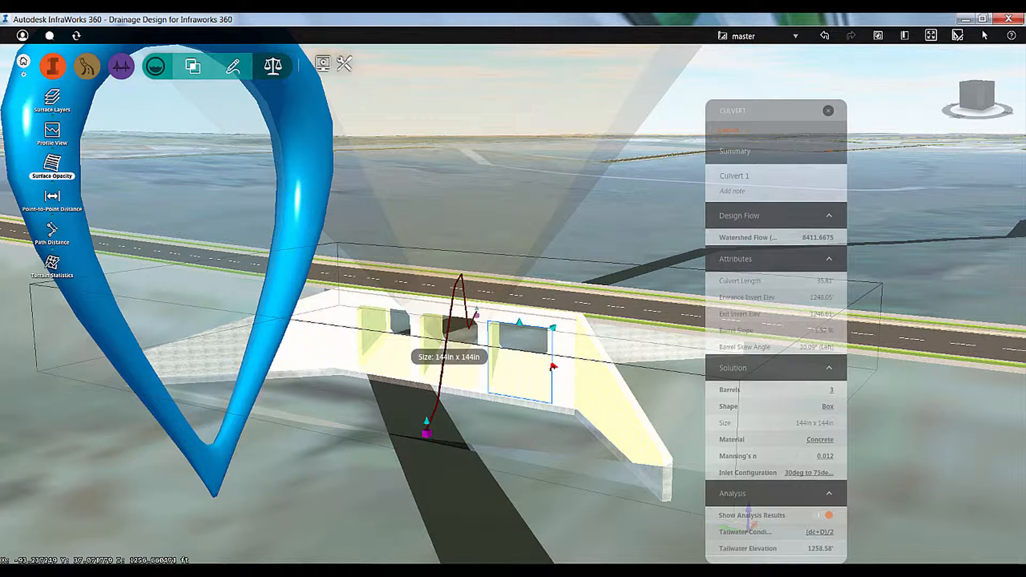
left_click_drag(555, 367, 549, 368)
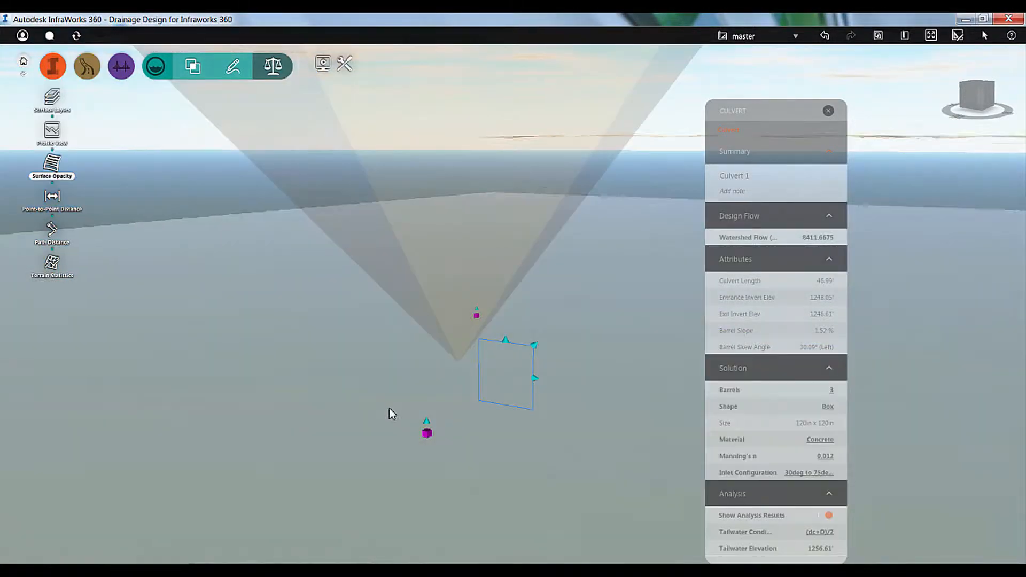
scroll(471, 425, "down", 5)
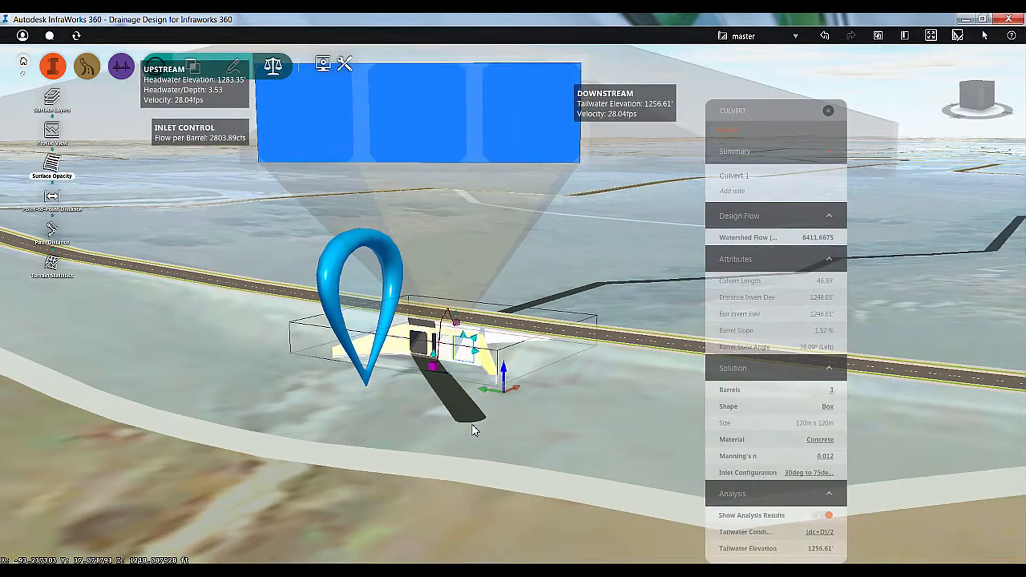
scroll(472, 424, "up", 3)
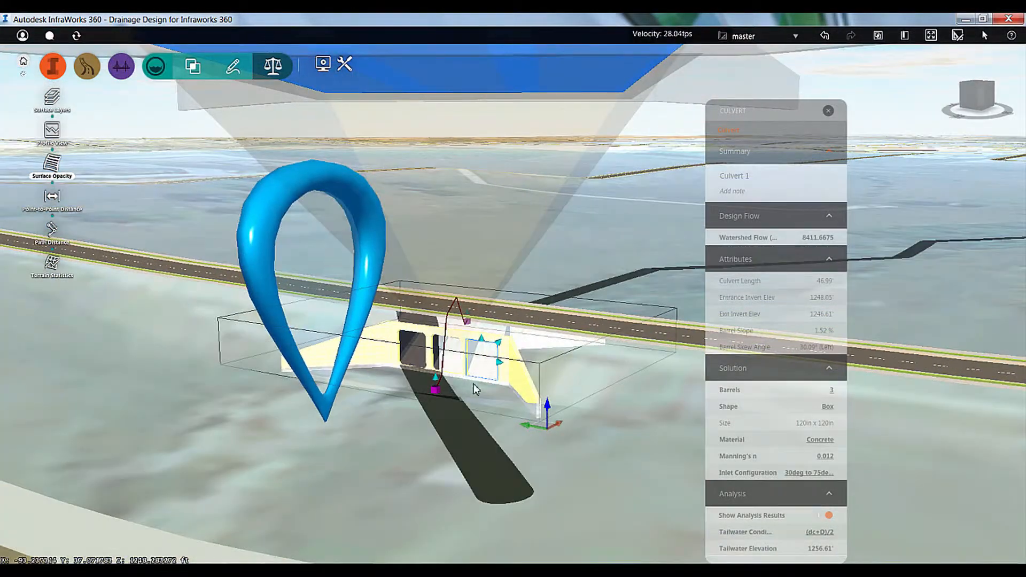
scroll(472, 386, "down", 2)
scroll(472, 400, "down", 2)
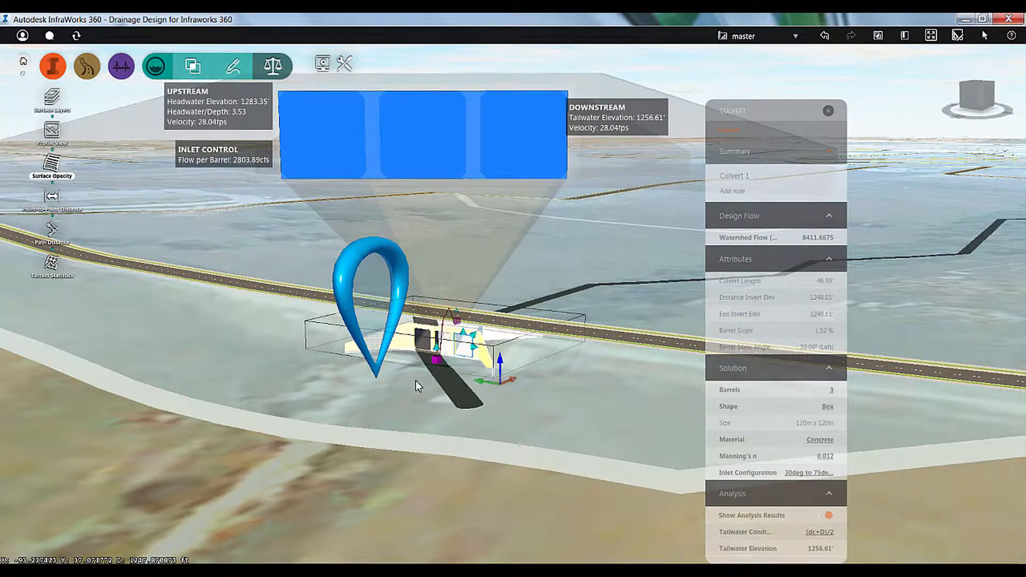
- View the culvert from along the road and dismiss its properties
middle_click_drag(413, 381, 342, 384, "shift")
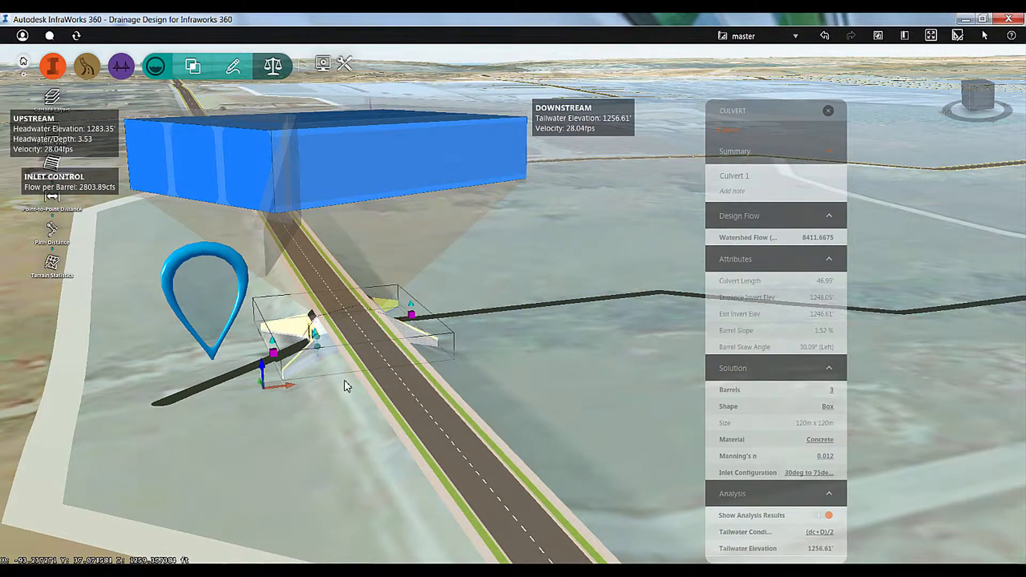
scroll(344, 380, "down", 5)
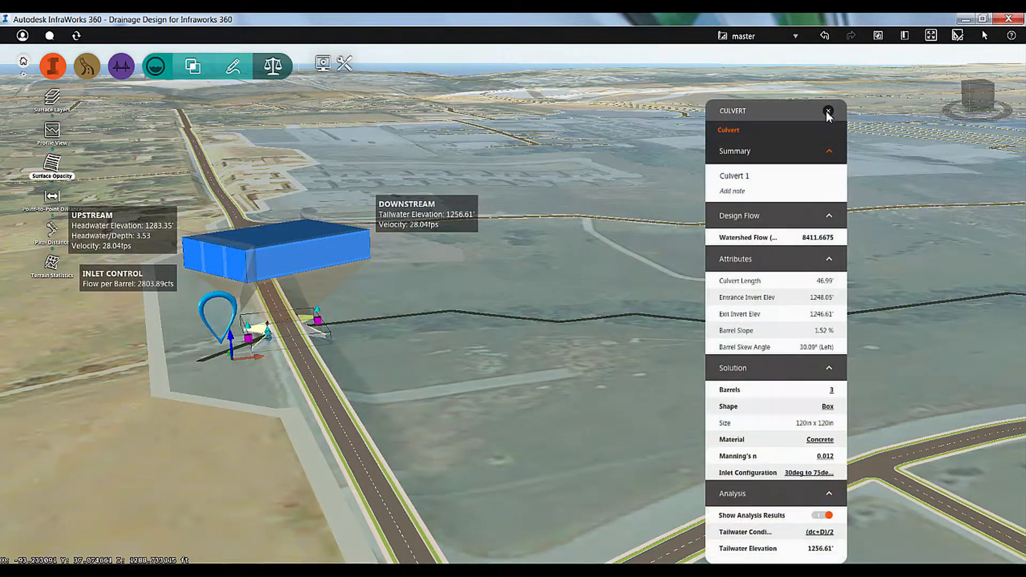
left_click(829, 110)
- Select the side road that branches off the north-south road and add a drainage network to it
left_click_drag(520, 272, 518, 303)
middle_click_drag(528, 198, 425, 506)
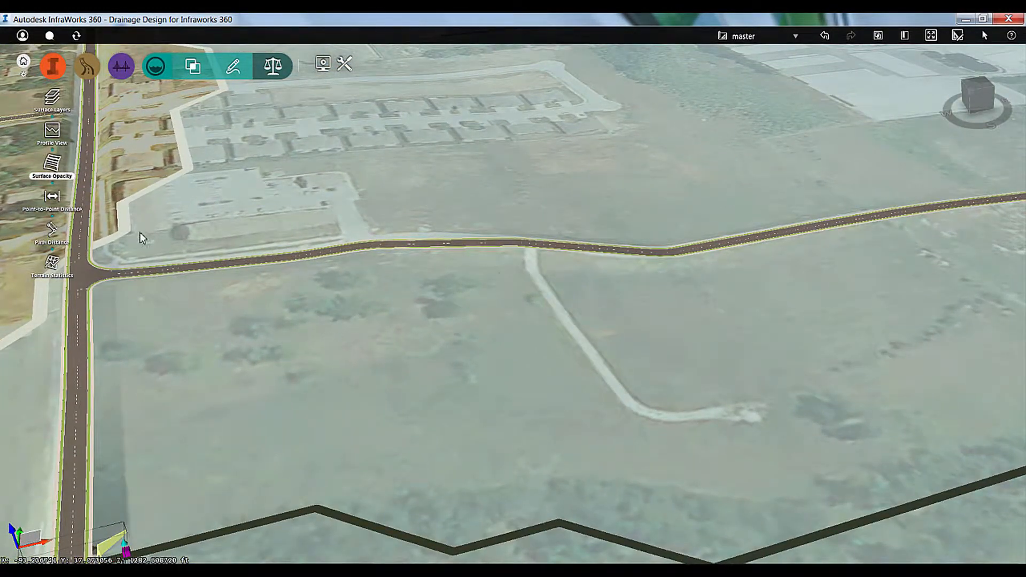
scroll(278, 306, "up", 10)
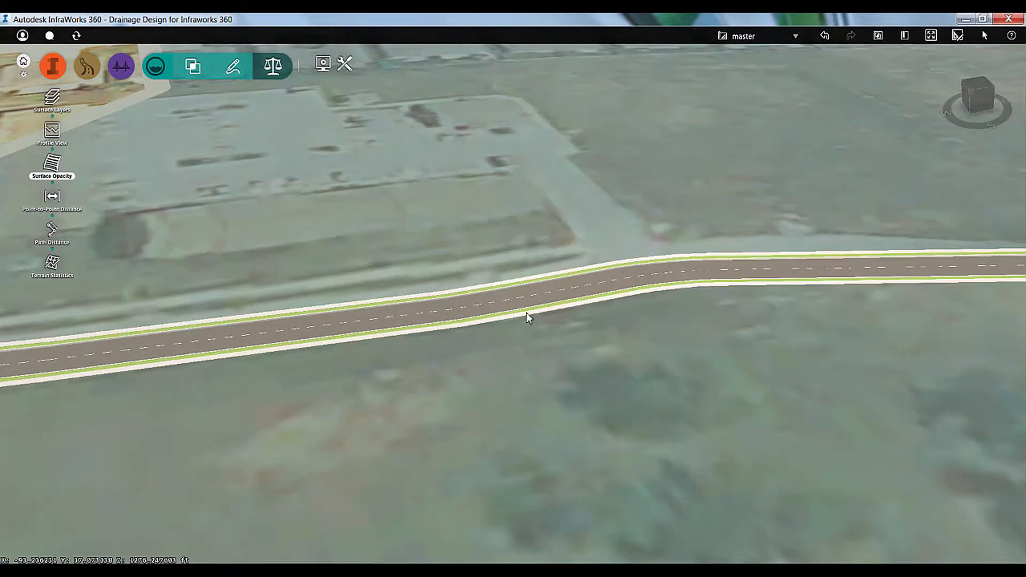
left_click(550, 287)
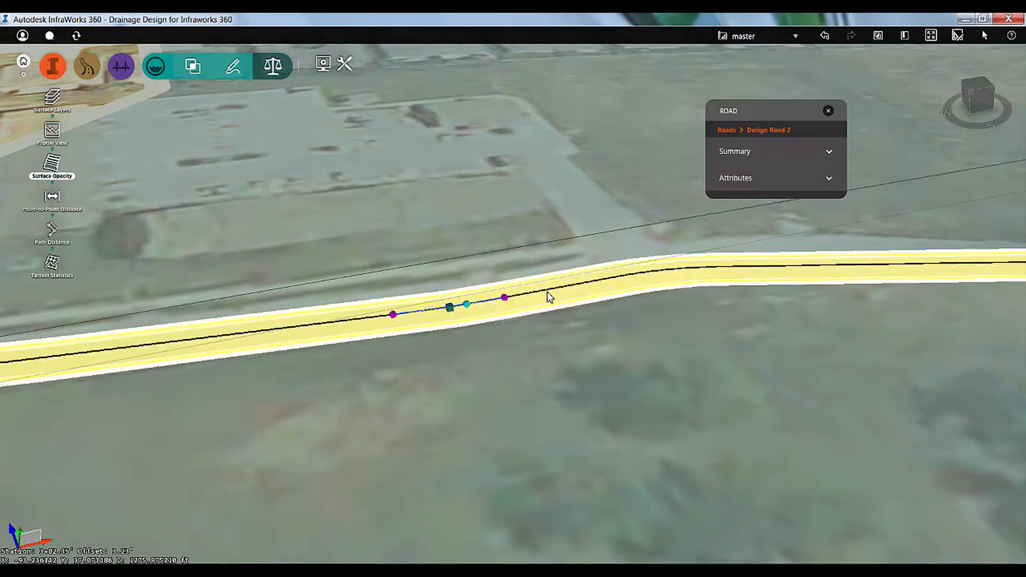
left_click(89, 68)
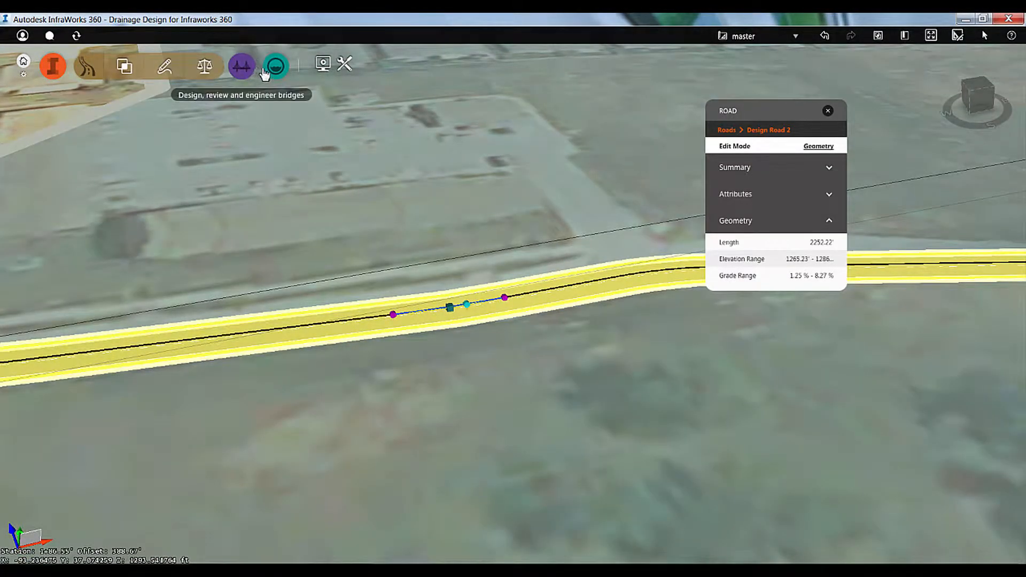
left_click(275, 68)
left_click(52, 131)
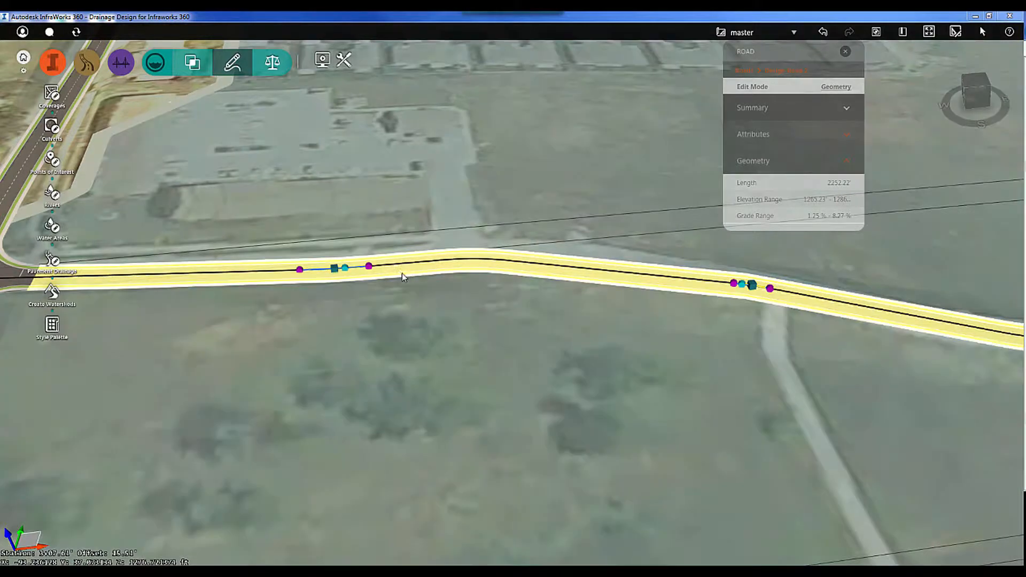
right_click(413, 270)
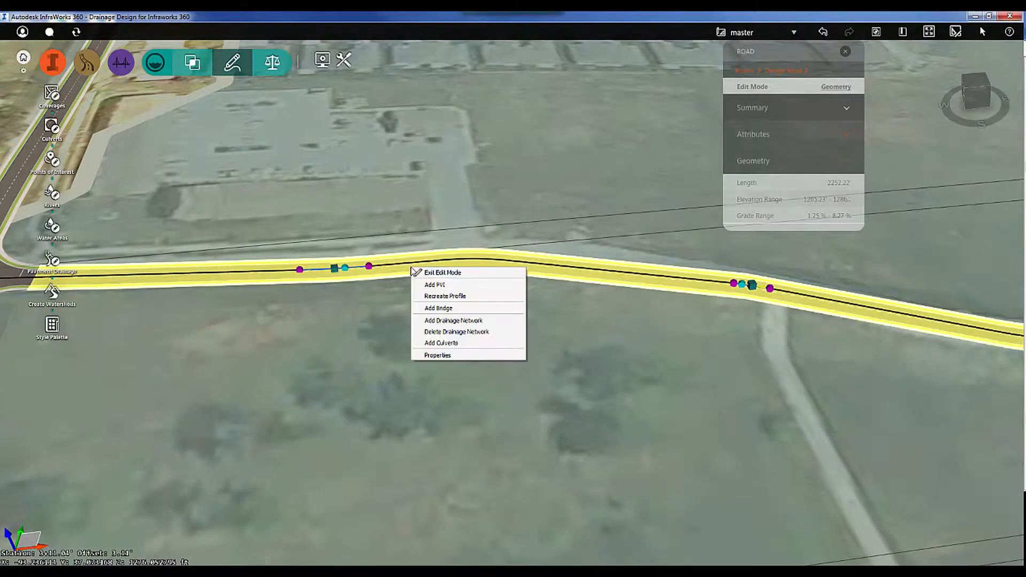
left_click(463, 321)
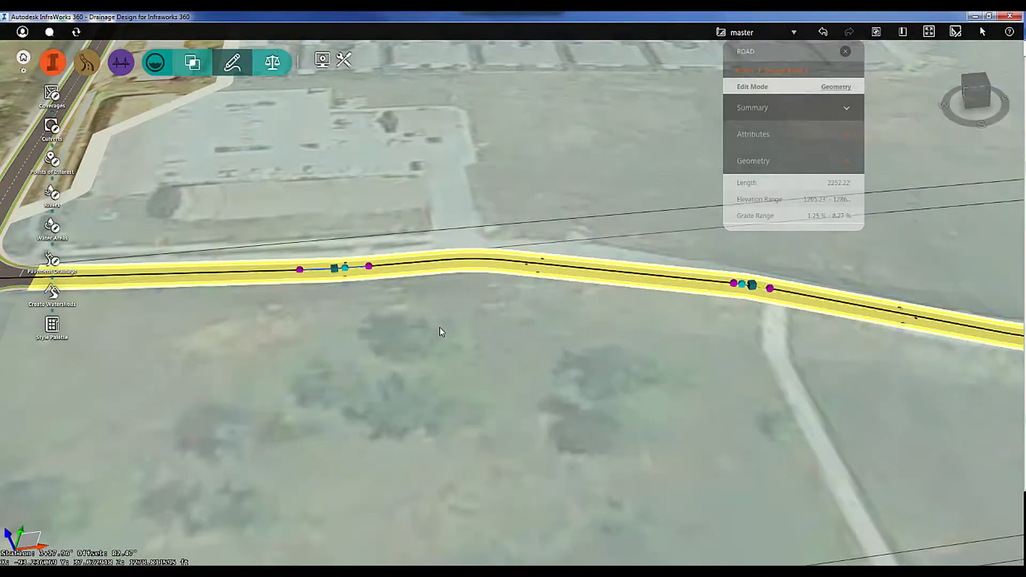
- Examine the inlets and manholes placed along the side road, following the drainage network past its curves
left_click_drag(444, 321, 449, 310)
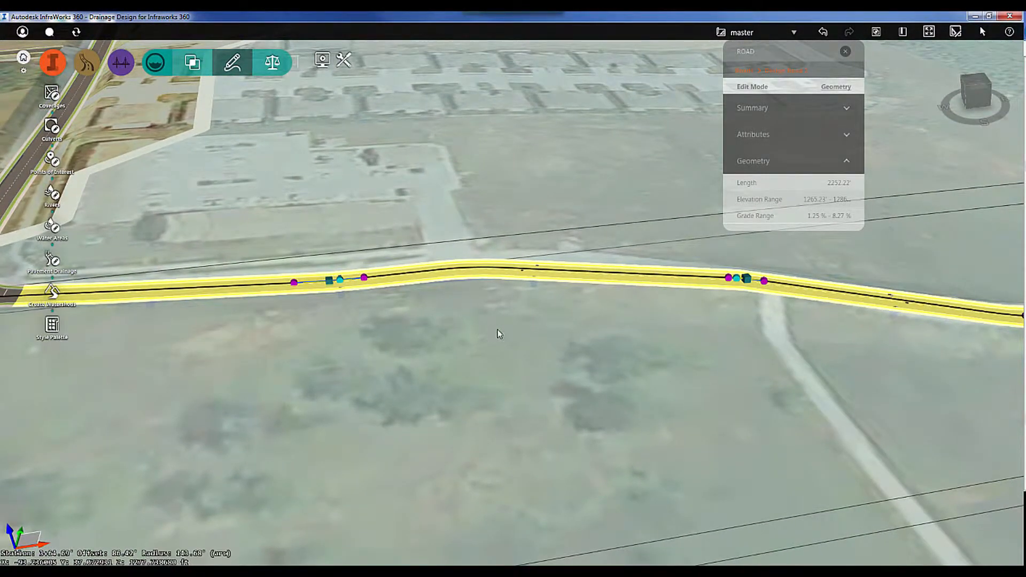
left_click_drag(505, 328, 521, 354)
scroll(340, 306, "up", 5)
left_click_drag(658, 373, 625, 355)
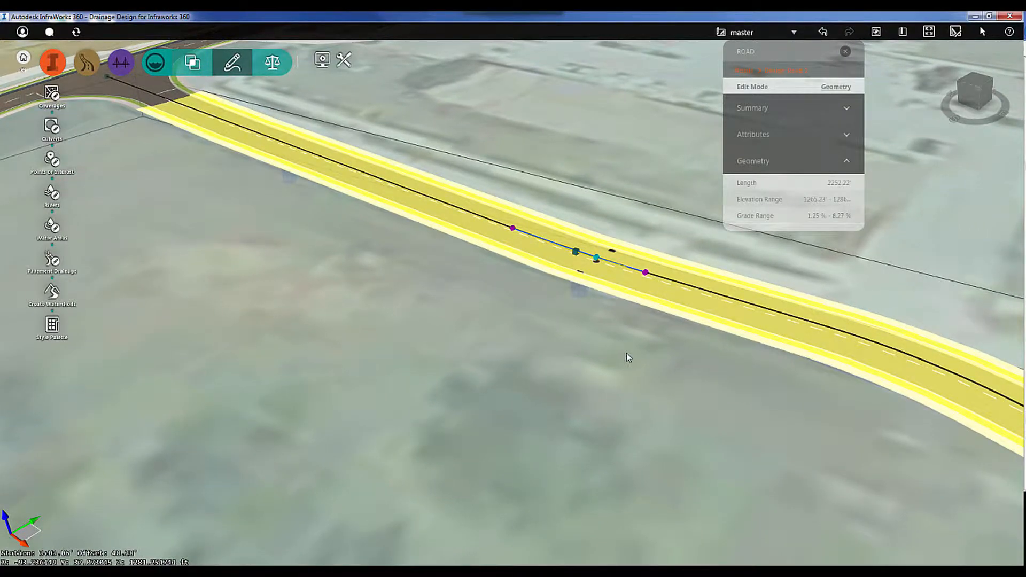
left_click_drag(688, 368, 545, 374)
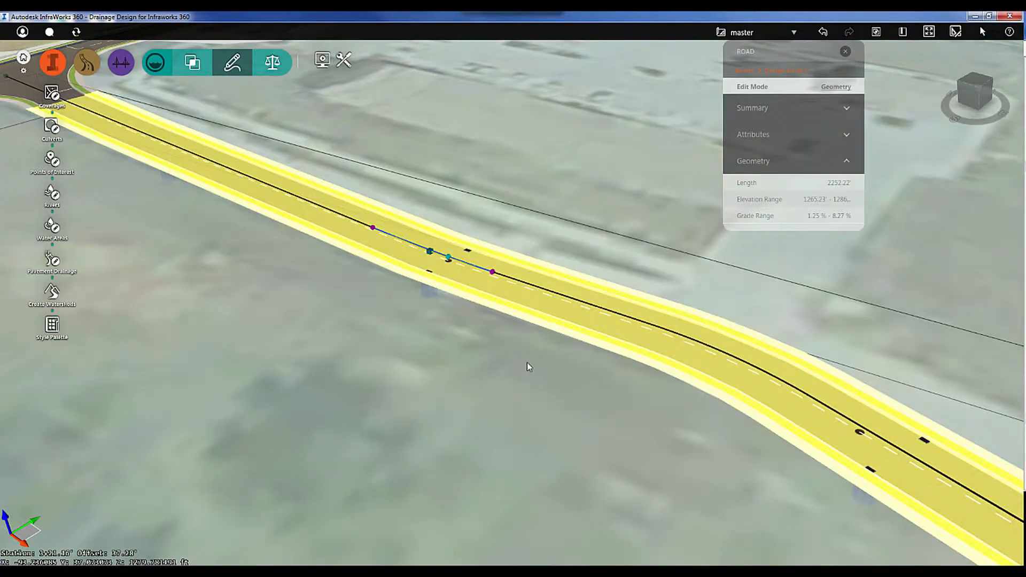
left_click_drag(560, 374, 605, 368)
scroll(608, 361, "down", 3)
middle_click_drag(777, 400, 546, 281)
left_click_drag(594, 336, 518, 300)
middle_click_drag(834, 384, 381, 261)
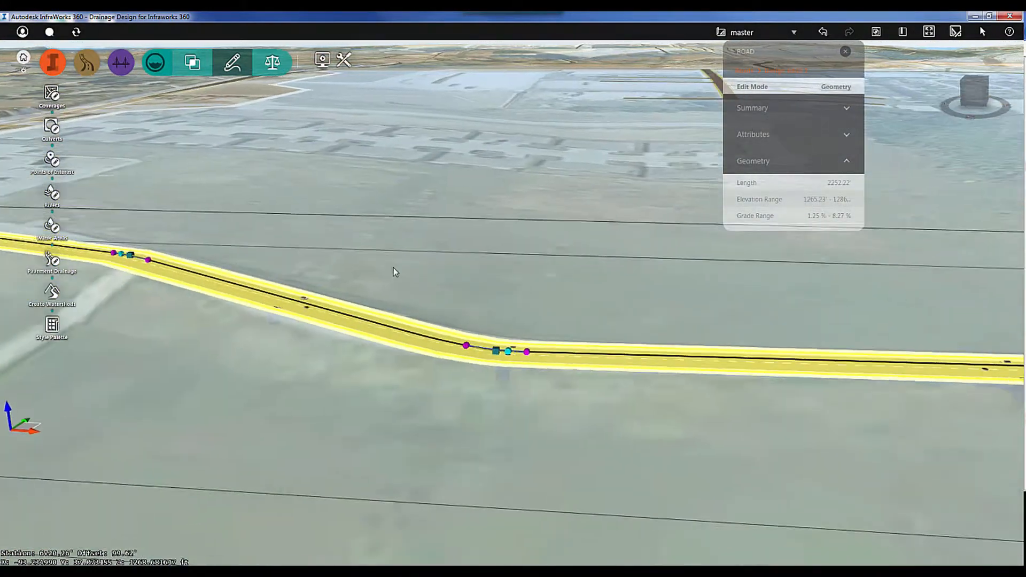
left_click_drag(534, 415, 551, 433)
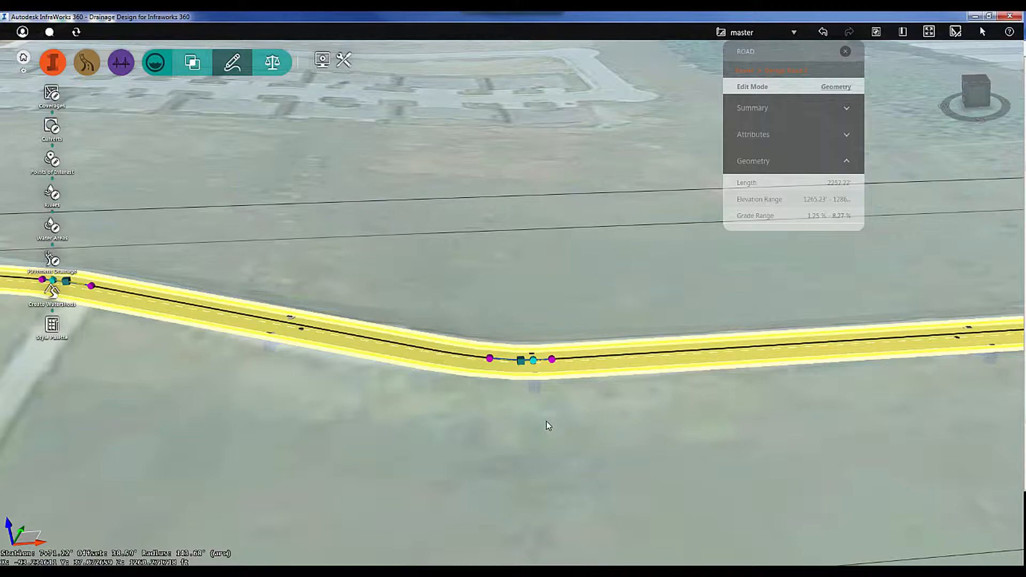
mouse_move(556, 425)
left_mouse_down()
mouse_move(535, 418)
mouse_move(541, 433)
left_mouse_up()
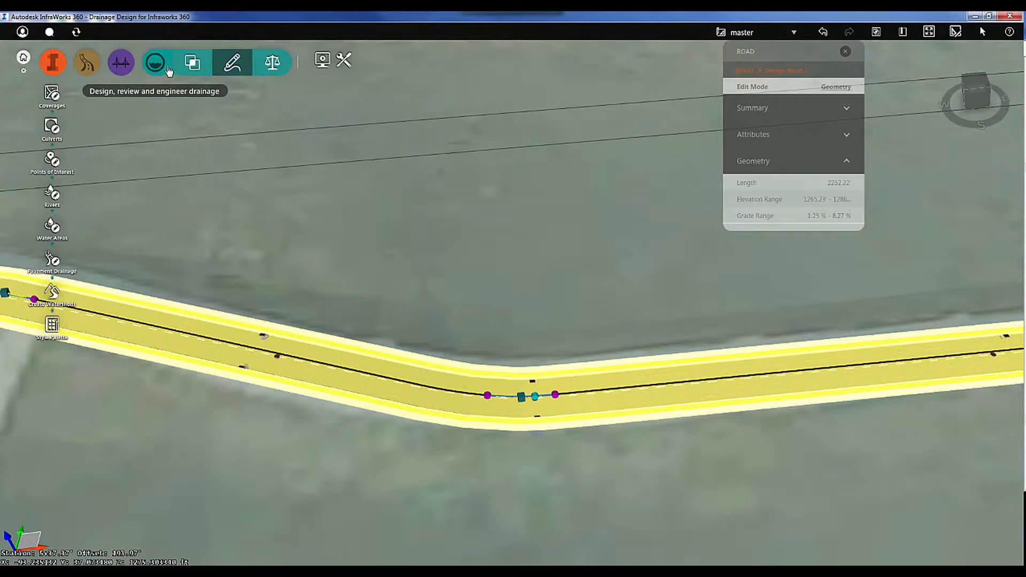
- Add a pavement drainage run about 146 ft long from the roadside inlet at the curve out into the field, and end the run
left_click(51, 260)
scroll(534, 444, "up", 5)
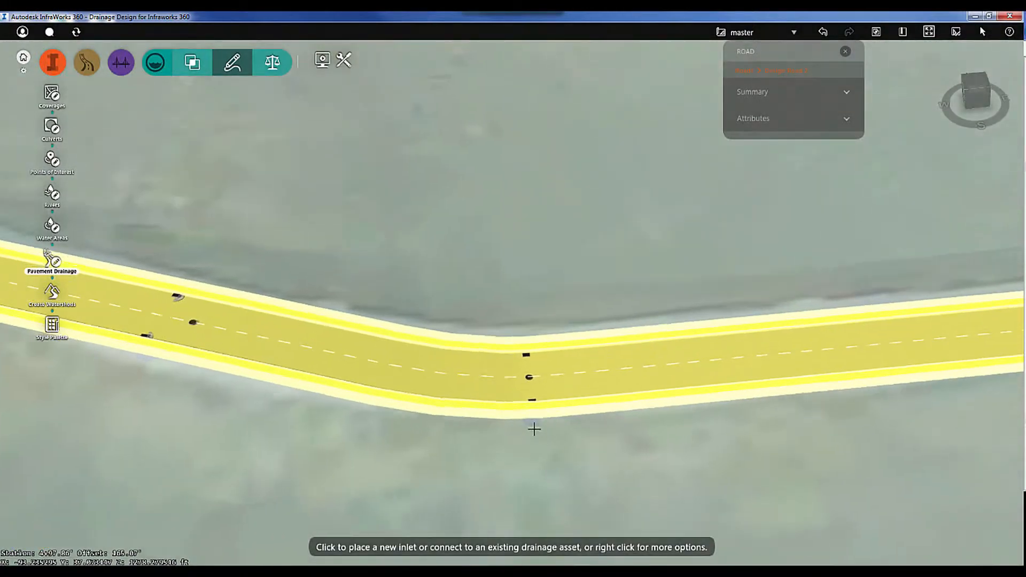
left_click_drag(533, 460, 533, 461)
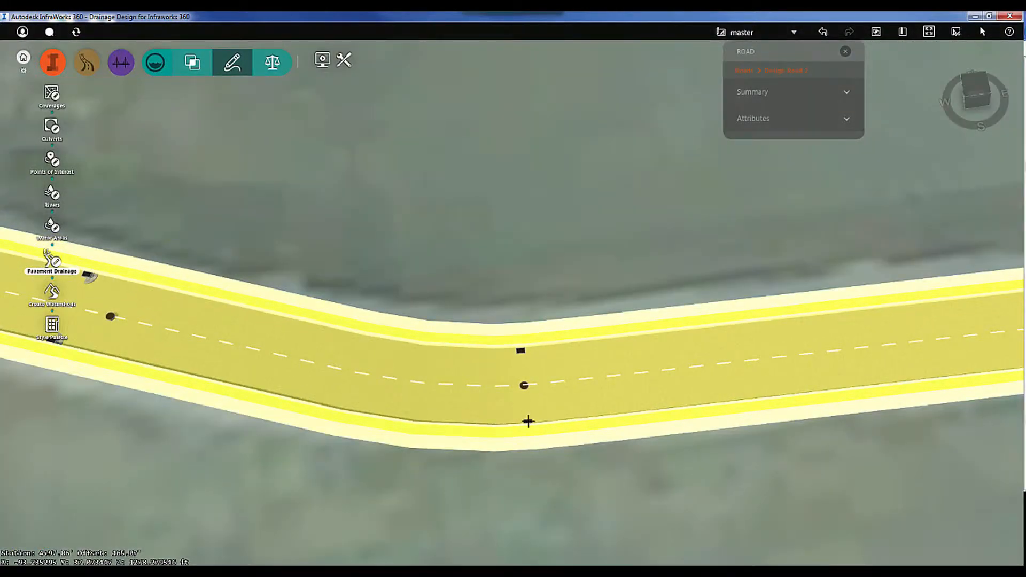
middle_click_drag(528, 422, 581, 334)
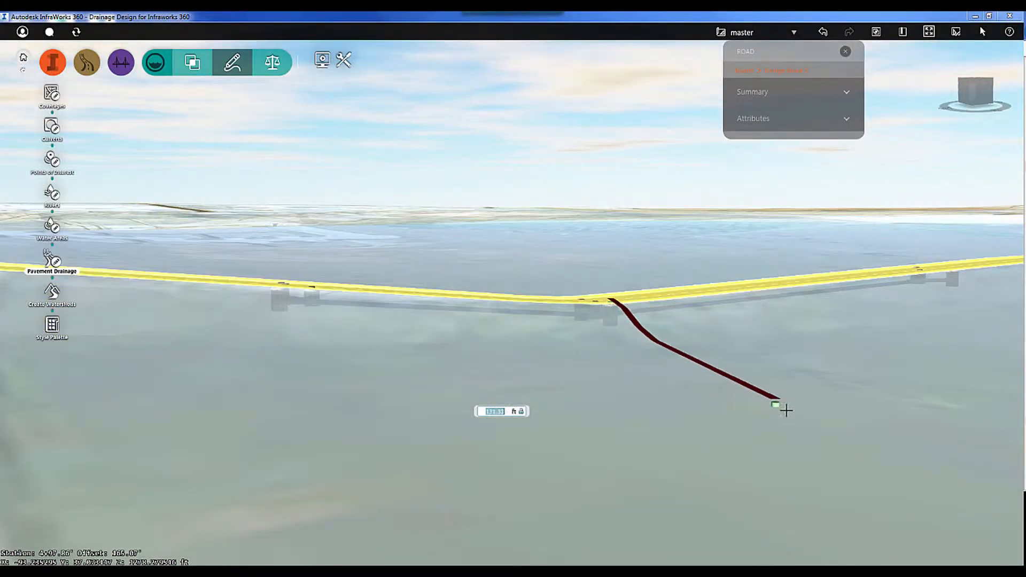
right_click(789, 416)
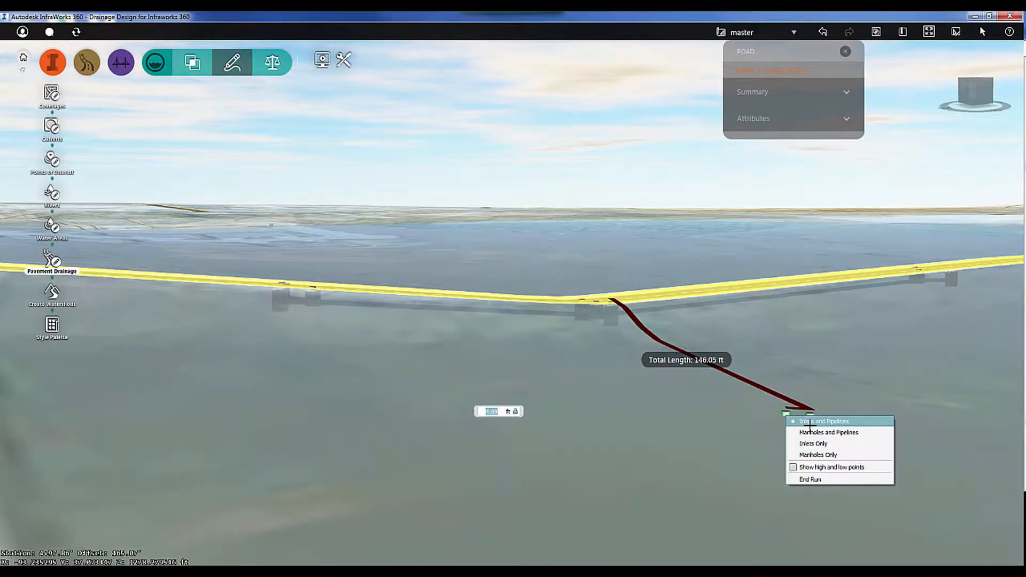
left_click(812, 479)
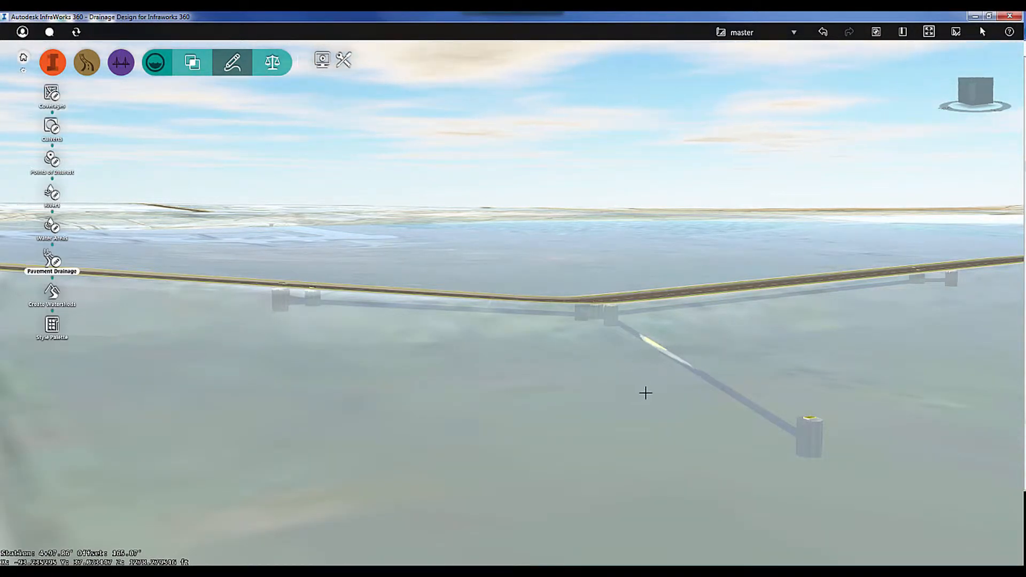
mouse_move(656, 388)
left_mouse_down()
mouse_move(675, 384)
mouse_move(666, 385)
left_mouse_up()
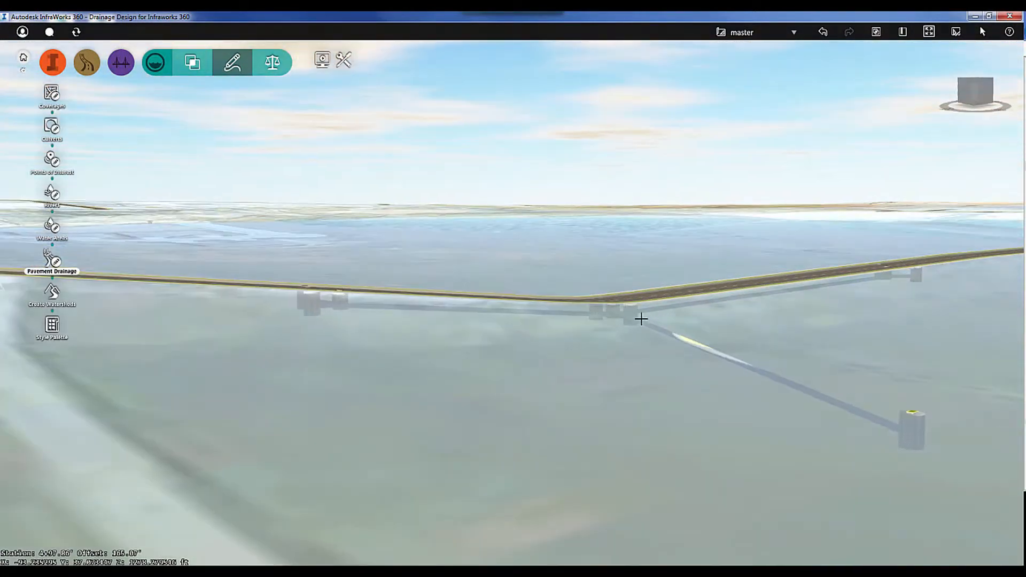
- Delete the inlet structure at the field end of the new drainage run, keeping its pipe
left_click(914, 419)
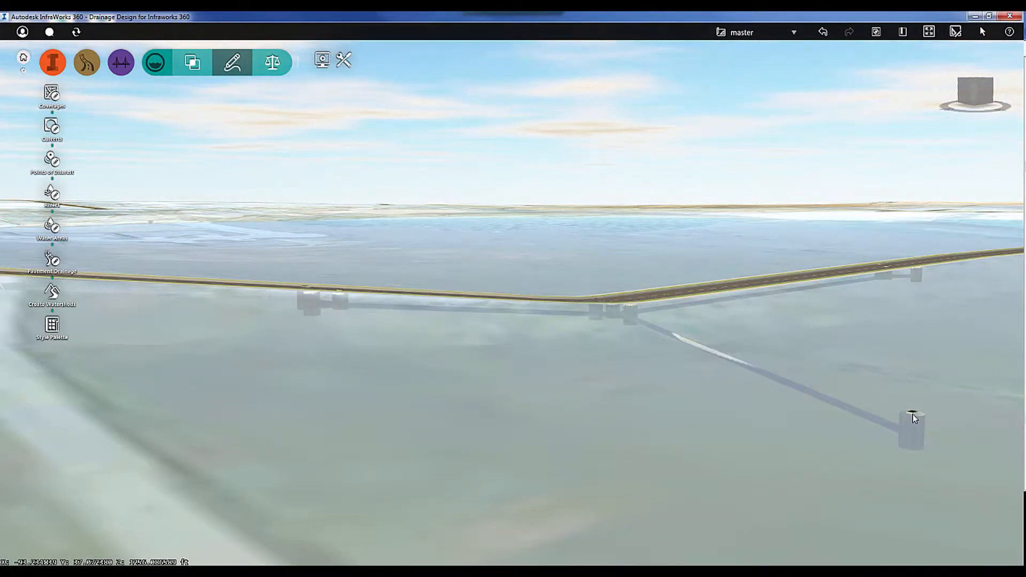
left_click(892, 426)
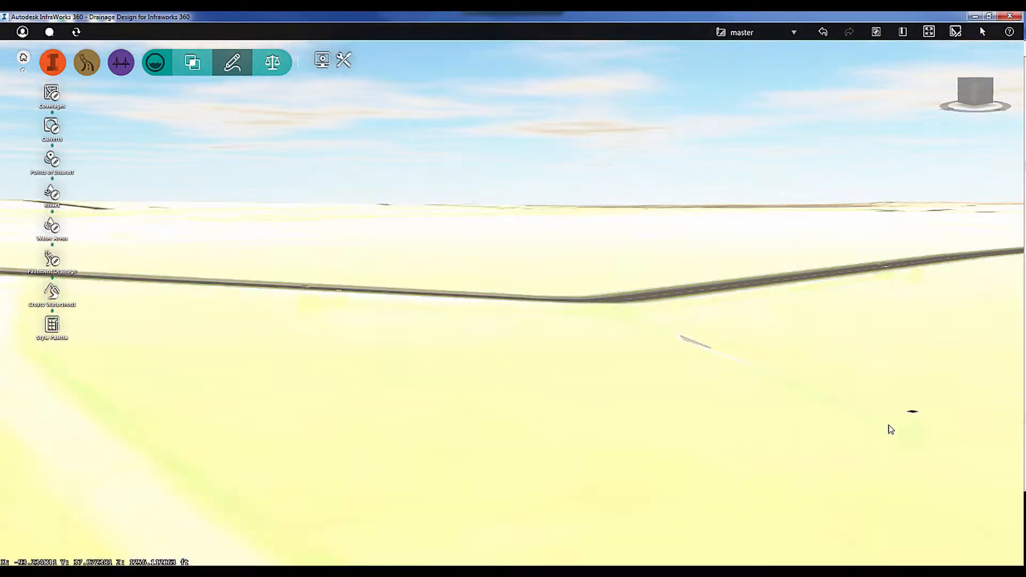
left_click_drag(776, 458, 641, 225)
key("Escape")
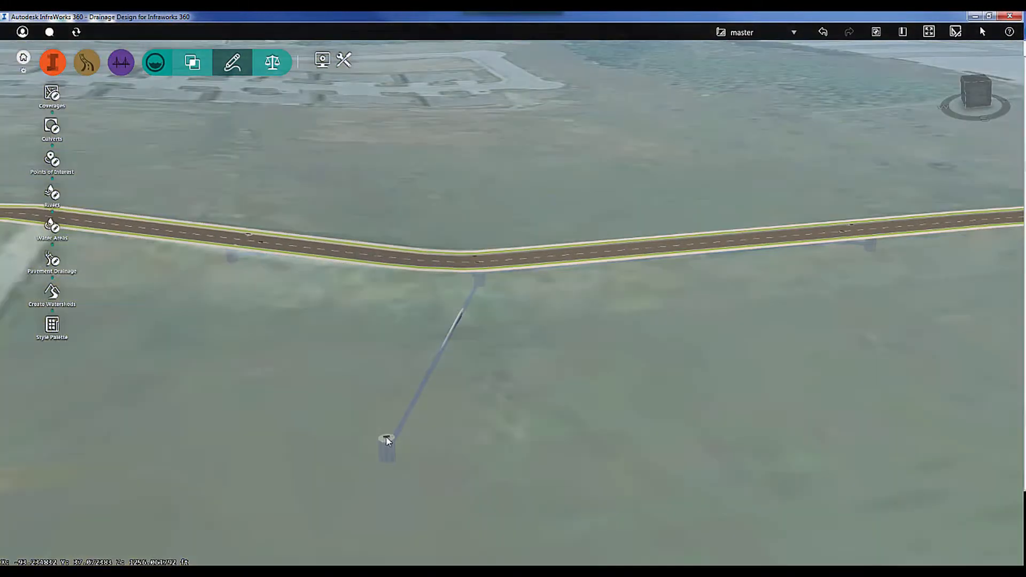
left_click(387, 440)
key("Delete")
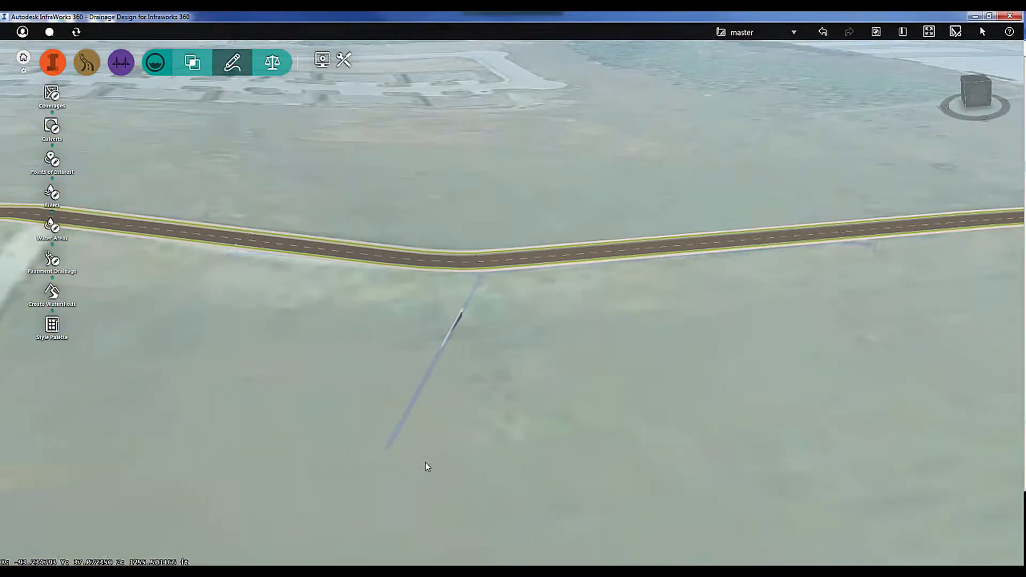
- Select the outfall pipe and lower its free end to a start invert of about 1260.09 ft
left_click_drag(412, 463, 606, 409)
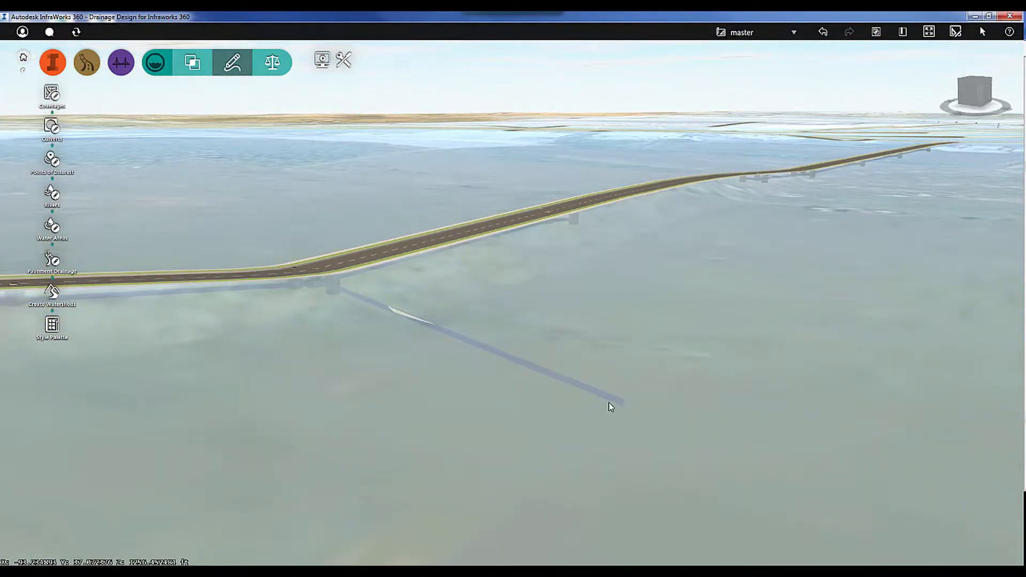
left_click_drag(614, 401, 421, 307)
left_click(583, 317)
middle_click_drag(418, 327, 413, 357)
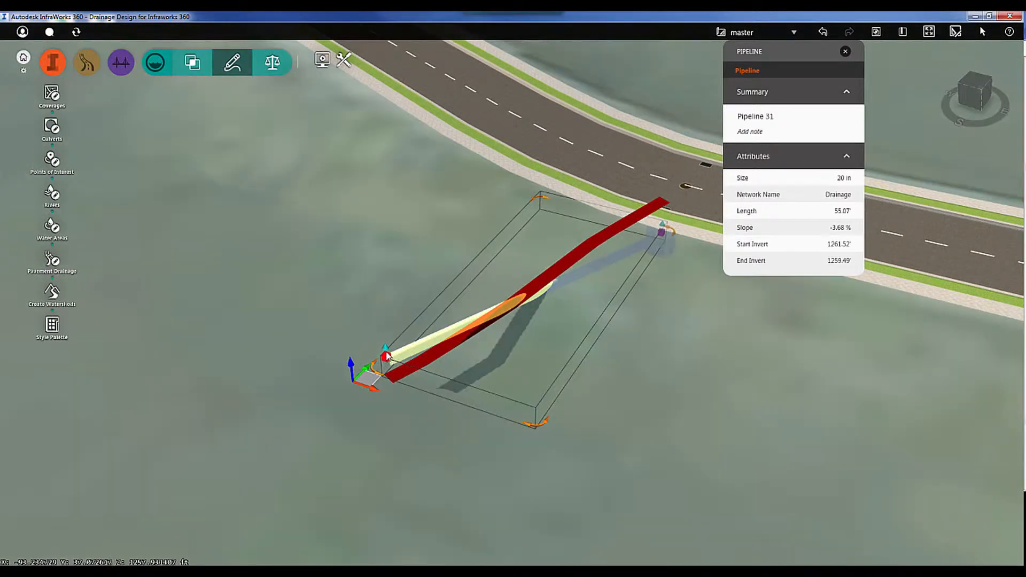
left_click_drag(387, 353, 388, 366)
left_click(596, 310)
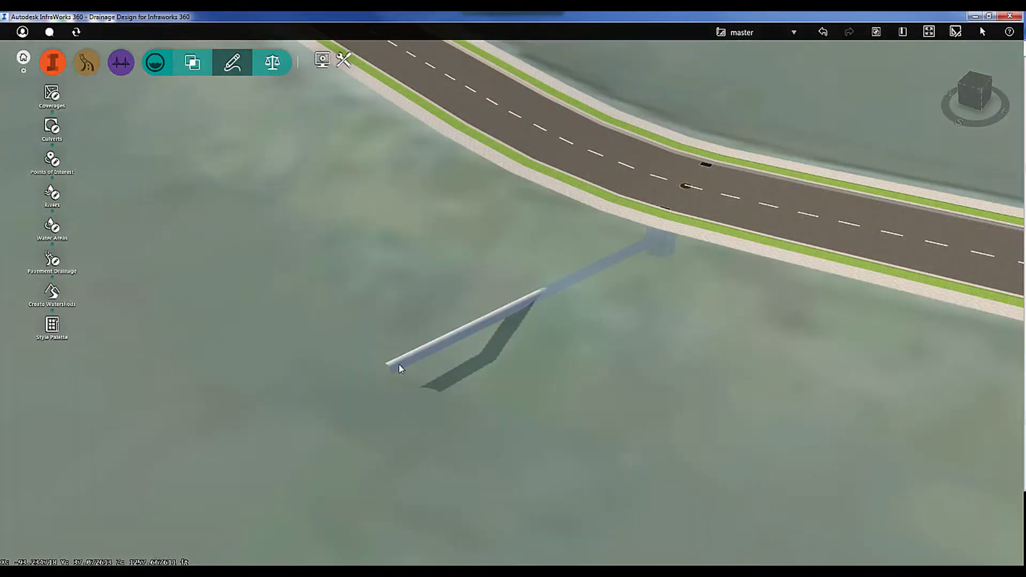
- Shorten the outfall pipe to about 34.40 ft by moving its free end toward the road
left_click(388, 369)
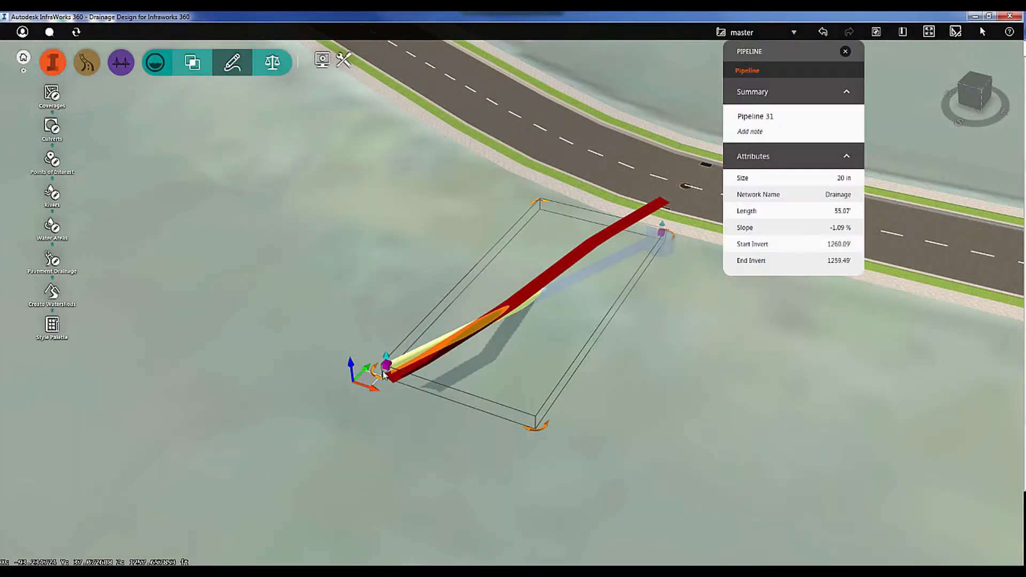
left_click_drag(389, 370, 503, 308)
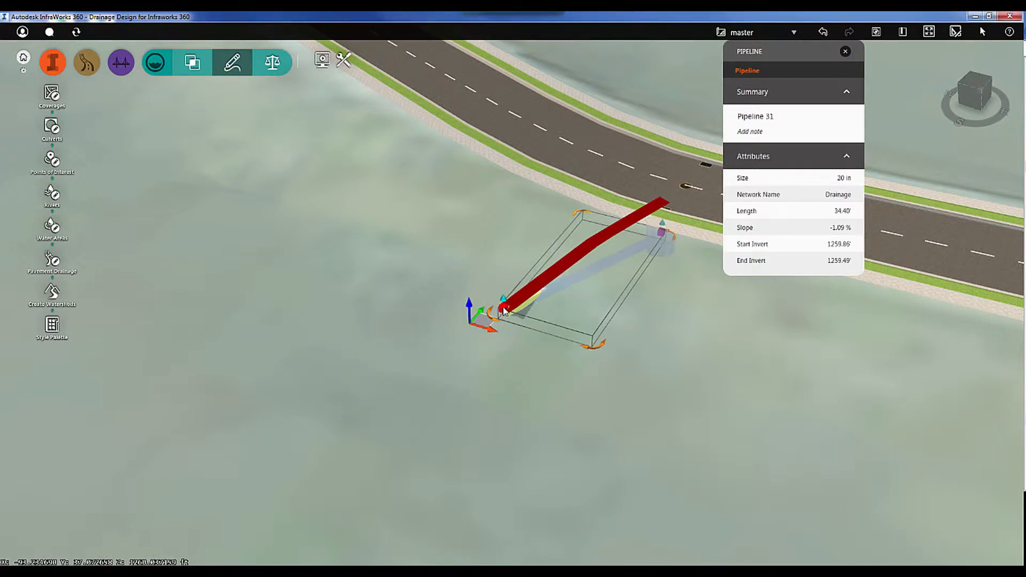
left_click(489, 362)
mouse_move(516, 387)
left_mouse_down()
mouse_move(474, 320)
mouse_move(504, 303)
left_mouse_up()
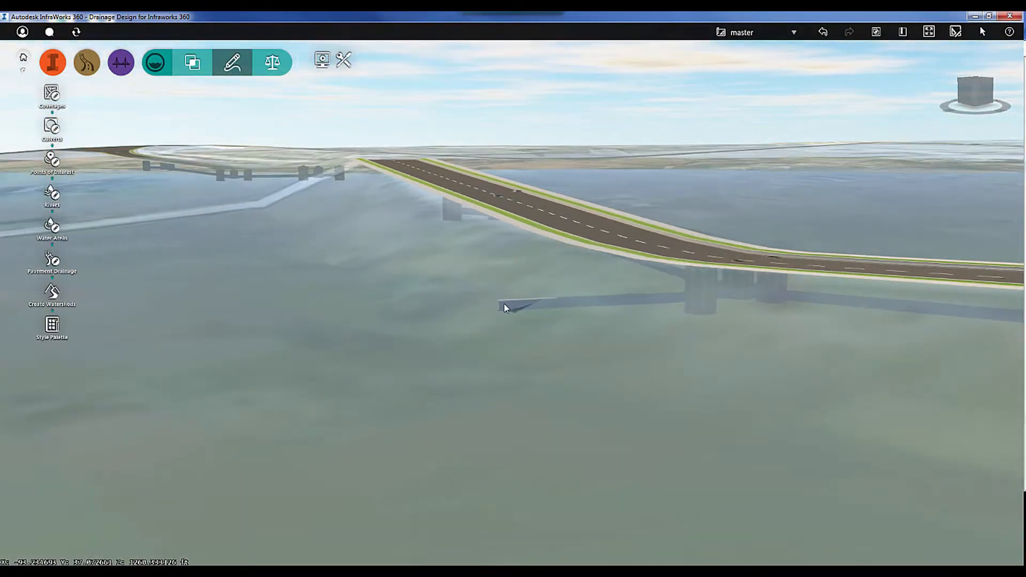
- Move the outfall pipe's free end slightly farther from the road so the pipe opens at the ground surface
left_click(506, 308)
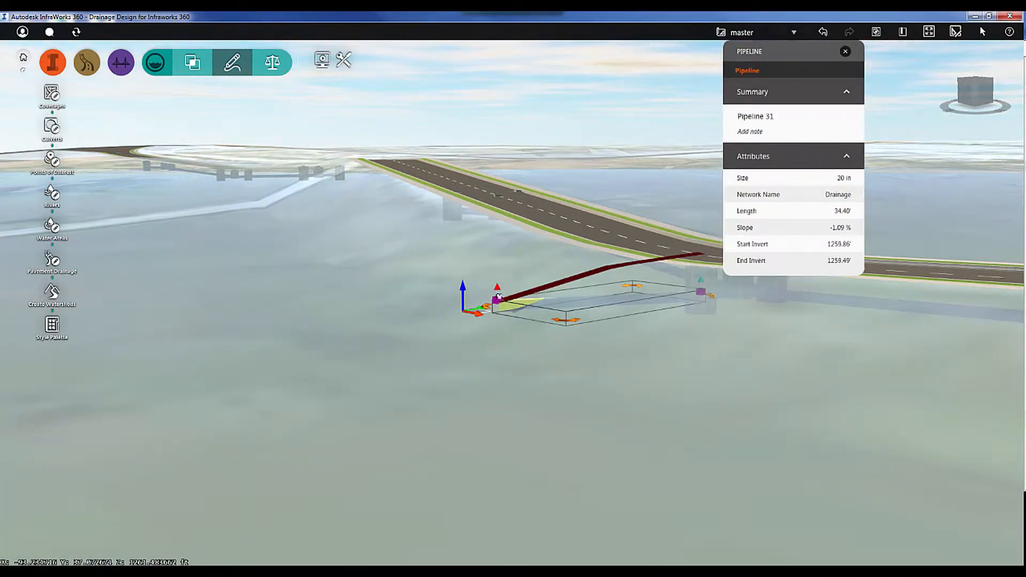
left_click_drag(497, 311, 438, 325)
left_click(537, 392)
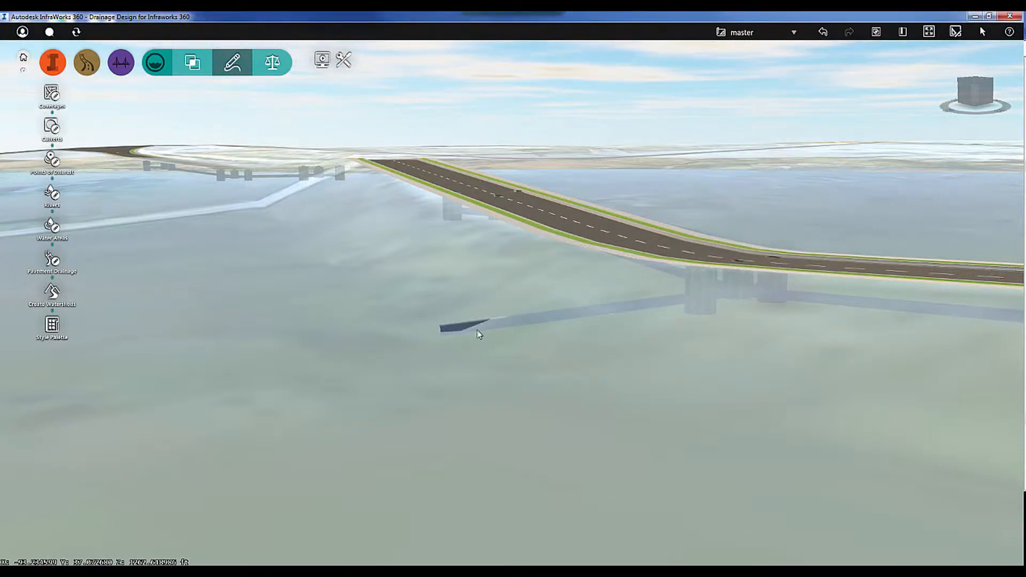
left_click_drag(469, 361, 576, 397)
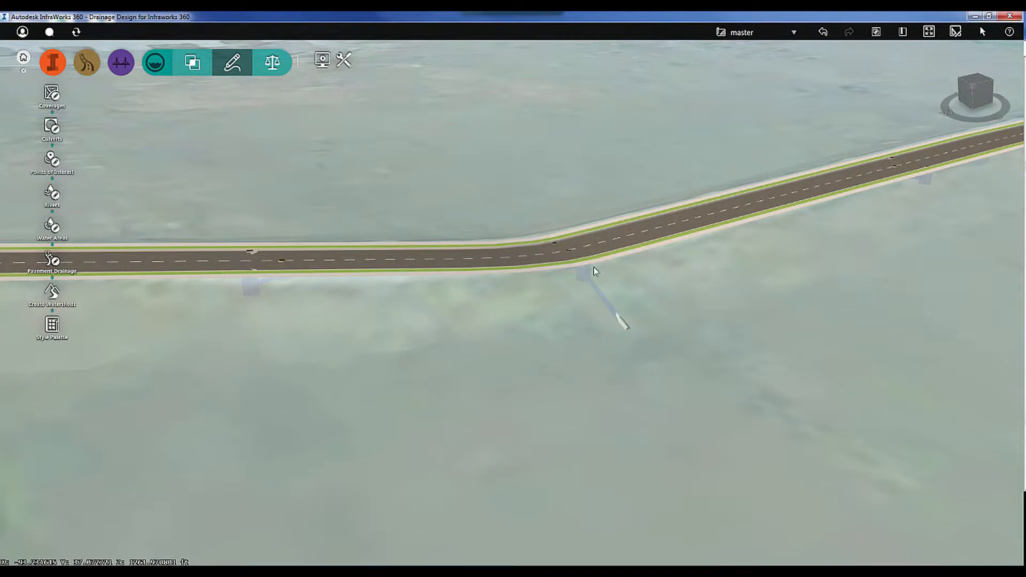
- Determine the drainage quantities of the north-south road that crosses the culvert
left_click_drag(621, 355, 568, 364)
scroll(568, 364, "down", 5)
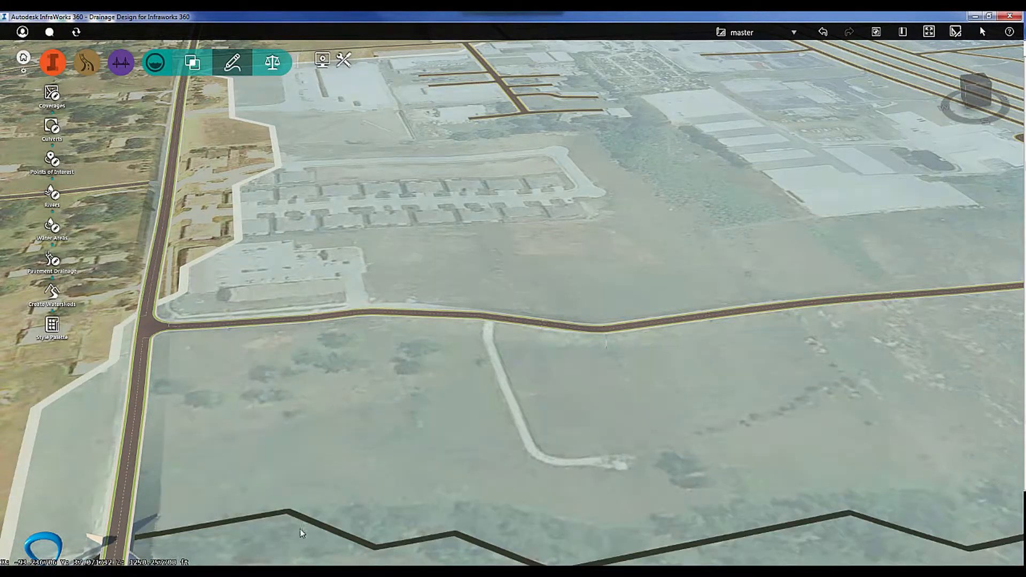
scroll(589, 368, "up", 3)
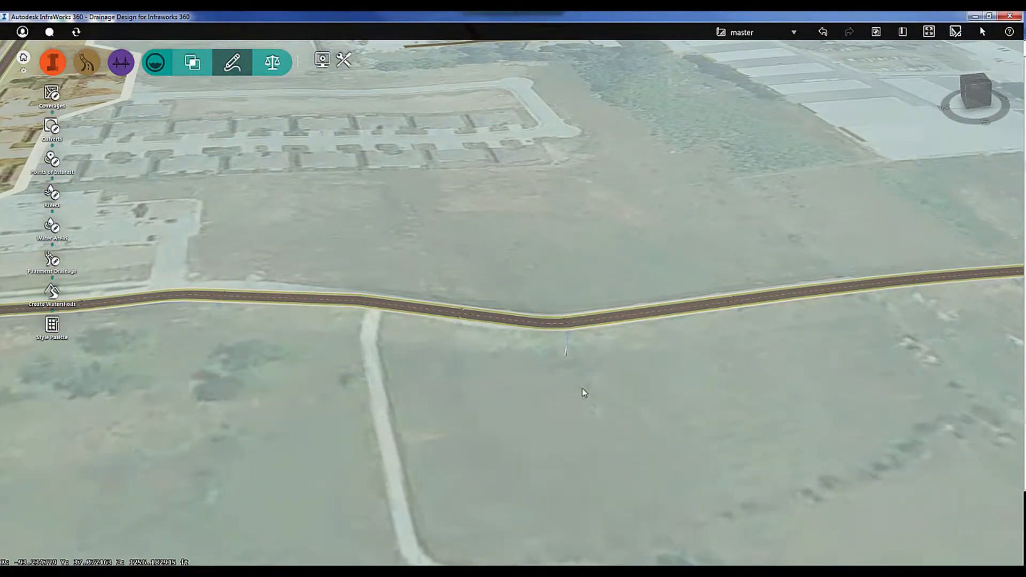
middle_click_drag(516, 390, 776, 369)
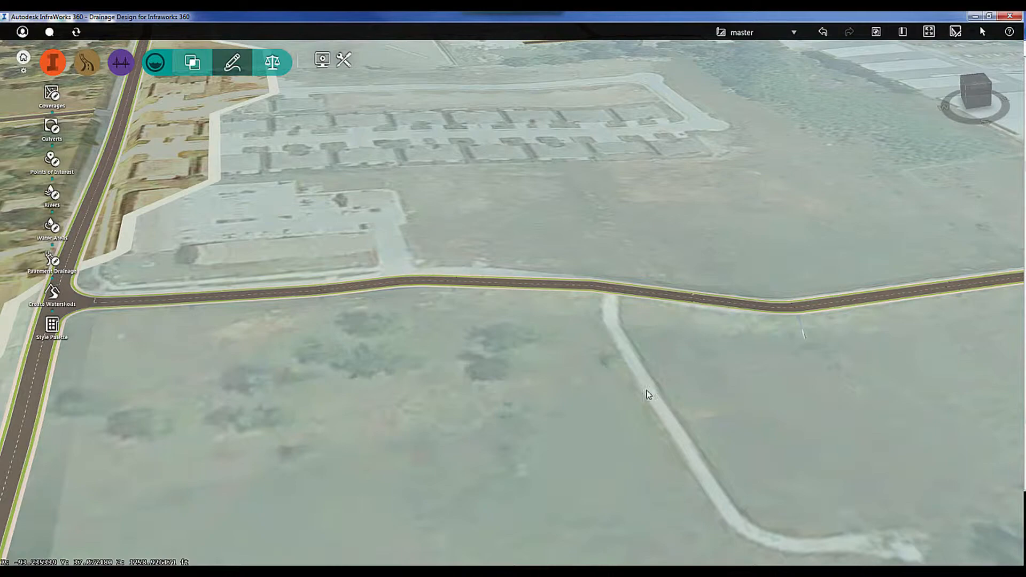
middle_click_drag(591, 362, 603, 284)
middle_click_drag(460, 423, 452, 305)
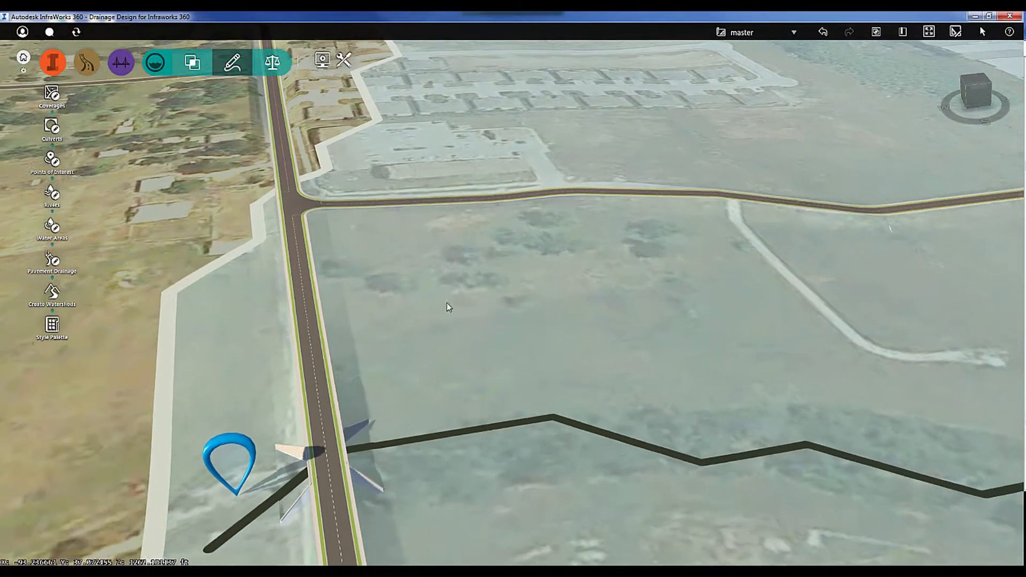
left_click(316, 339)
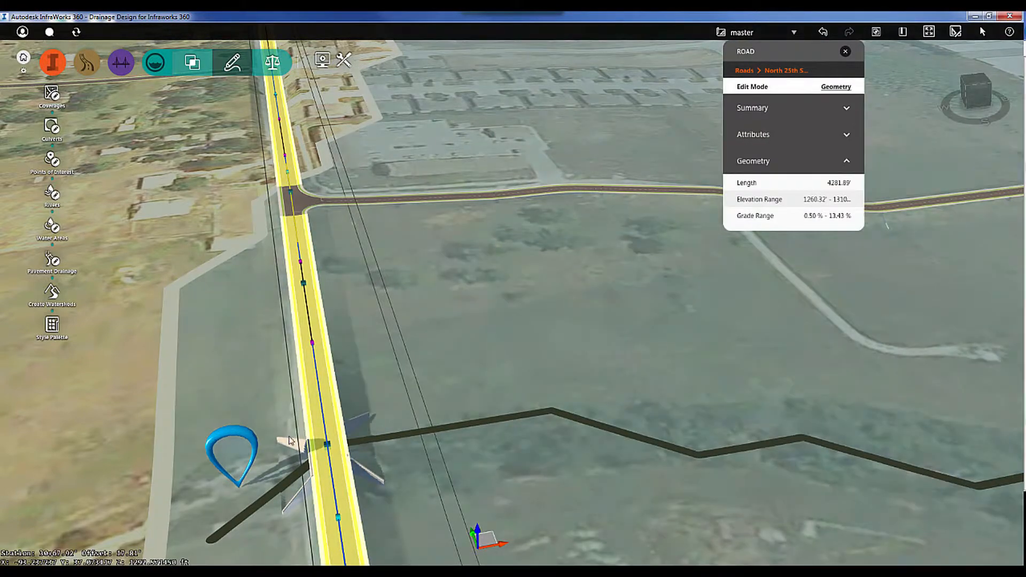
left_click(272, 62)
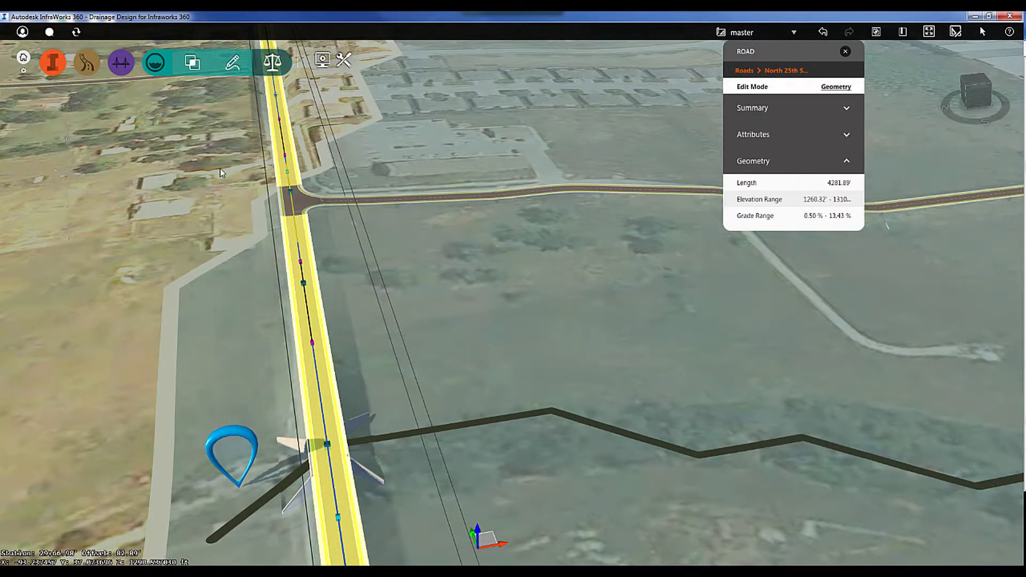
left_click(193, 62)
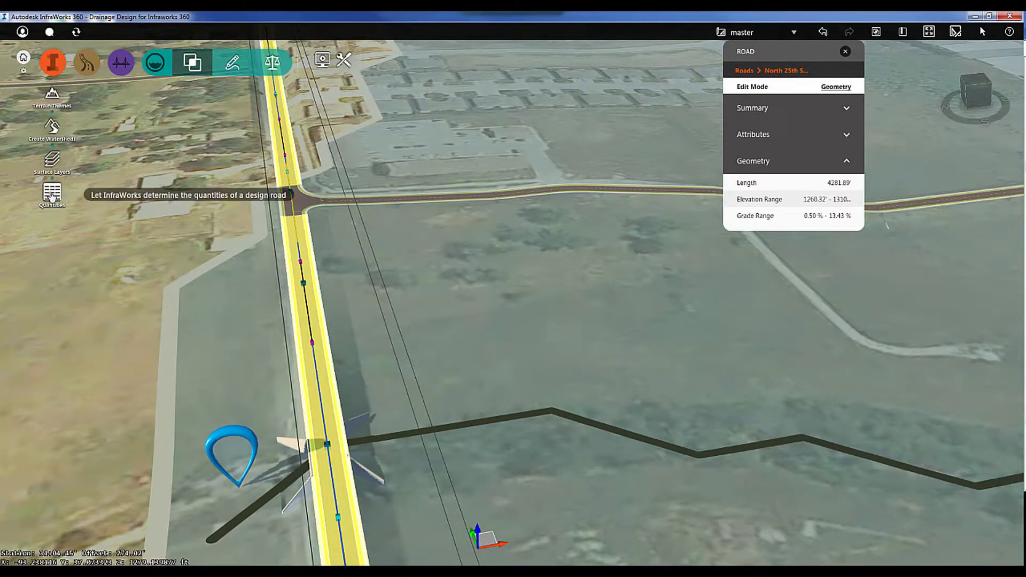
left_click(52, 193)
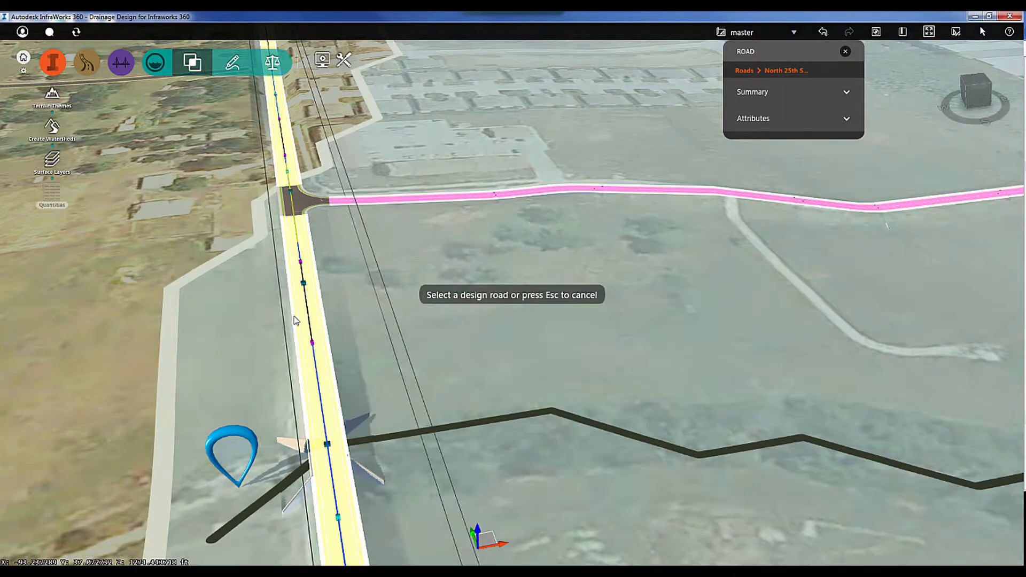
left_click(299, 321)
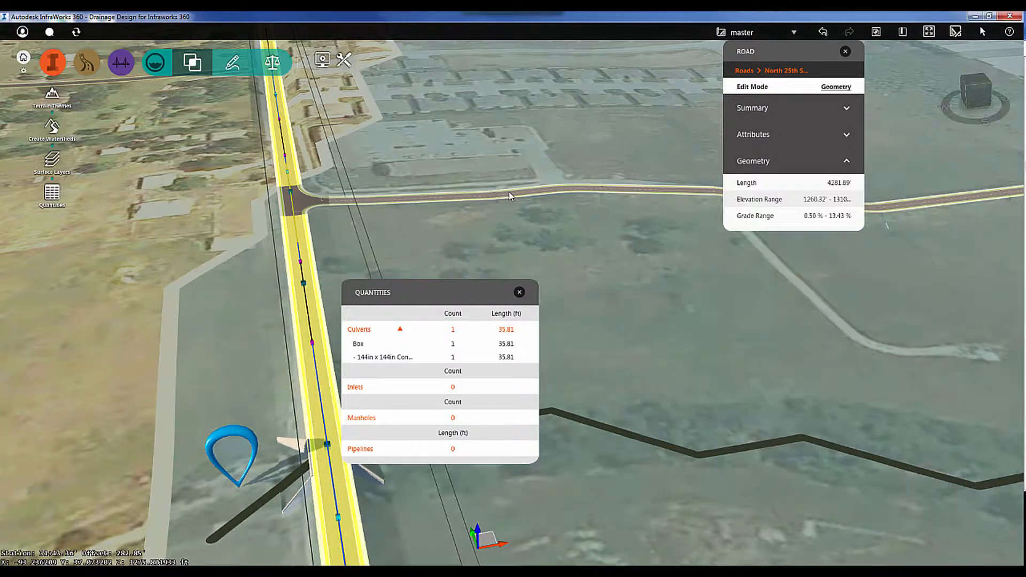
- Review the inlet, manhole and pipeline quantities of the side road
left_click(525, 195)
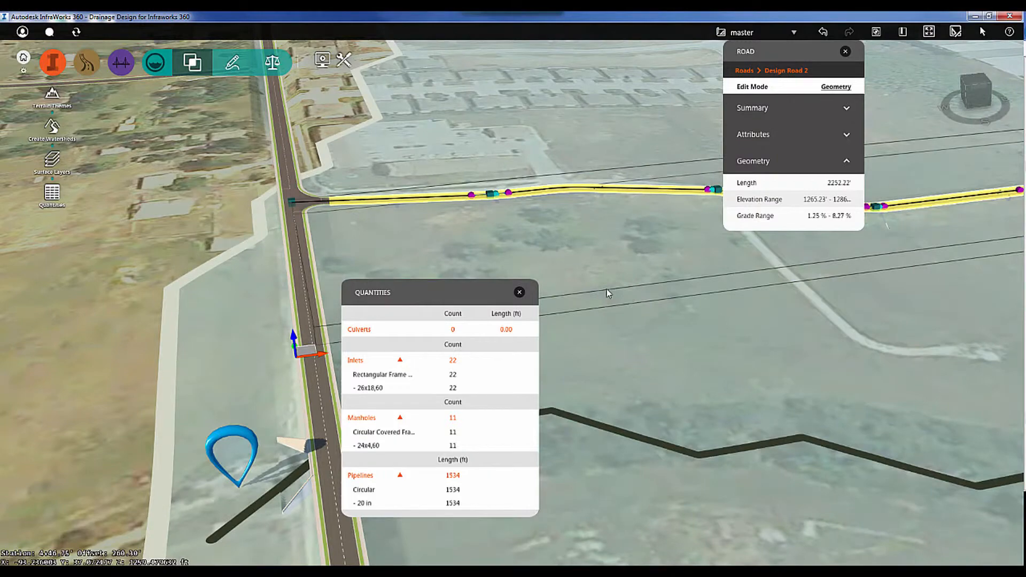
middle_click_drag(608, 291, 474, 262)
left_click_drag(526, 260, 484, 269)
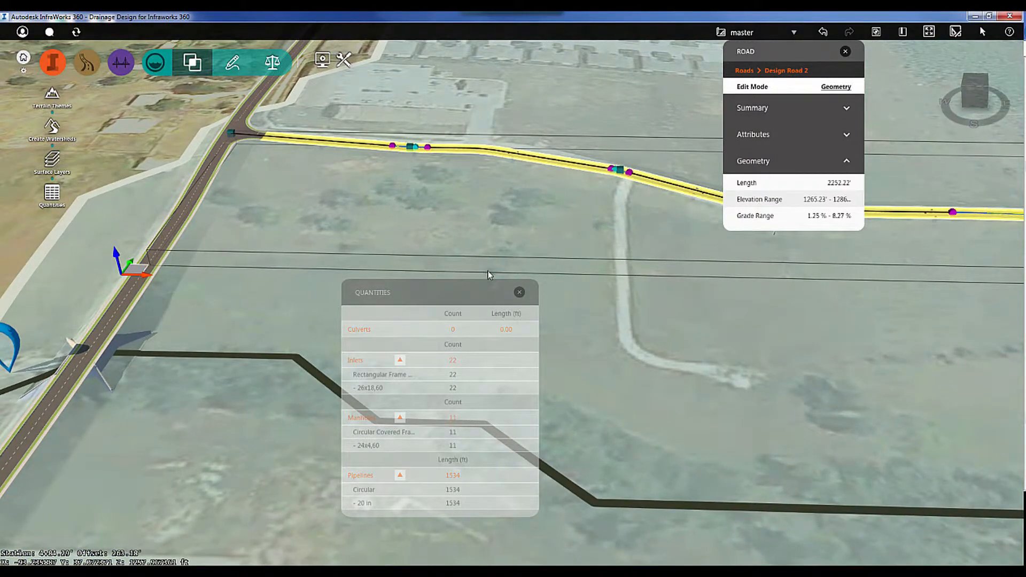